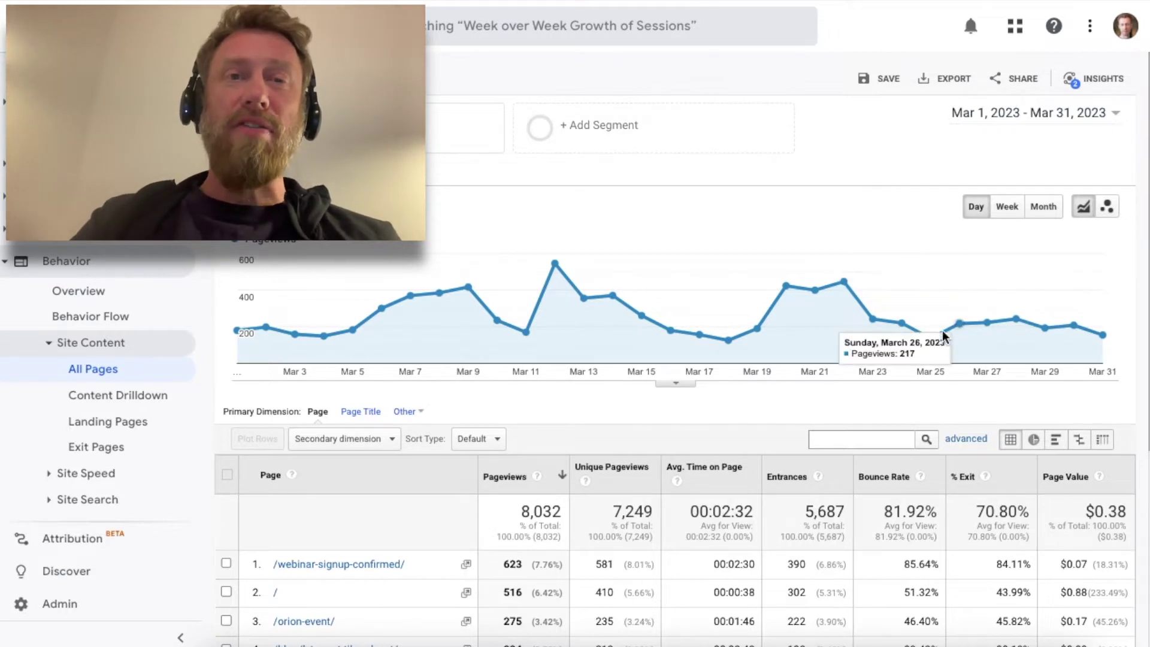
# Move the All Pages report's start date back to Mar 1, 2022, ending Mar 31, 2023
pyautogui.moveTo(902, 320)
pyautogui.click(1071, 116)
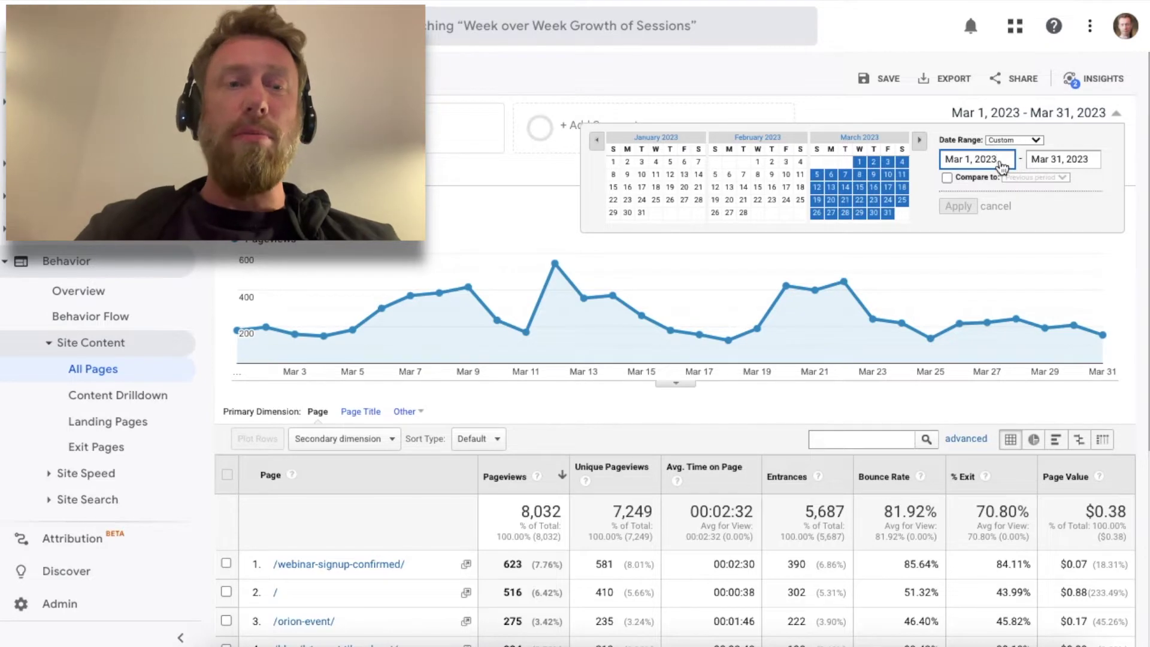
pyautogui.press('BackSpace')
pyautogui.write('2')
pyautogui.click(958, 207)
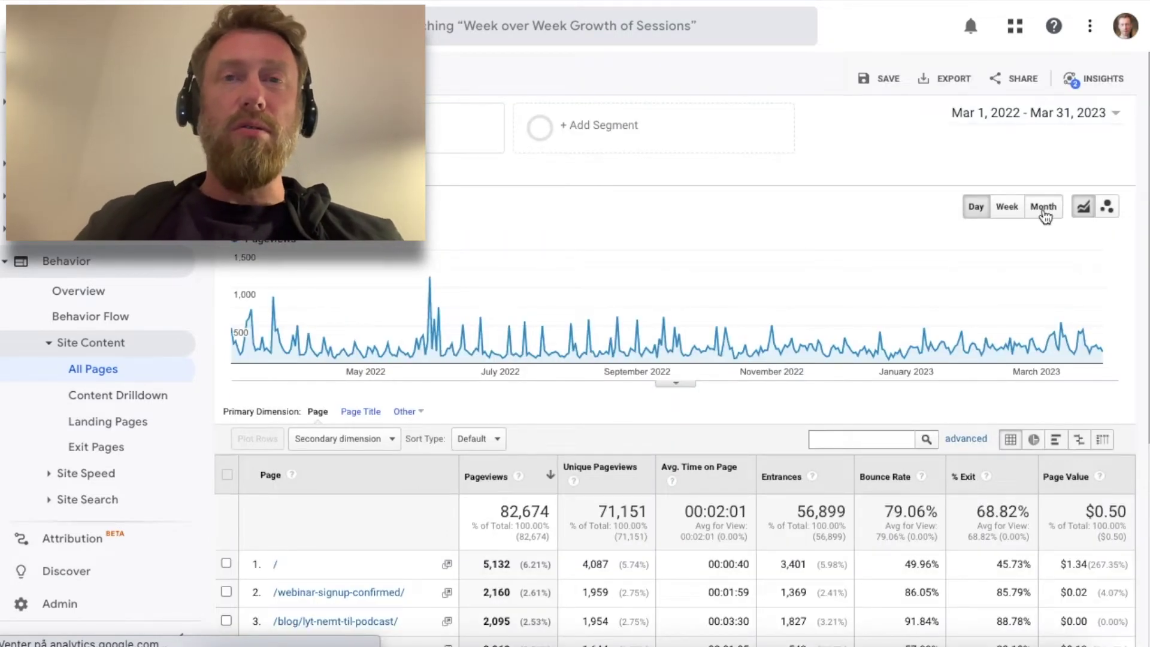
# Group the pageviews chart by month
pyautogui.click(1044, 211)
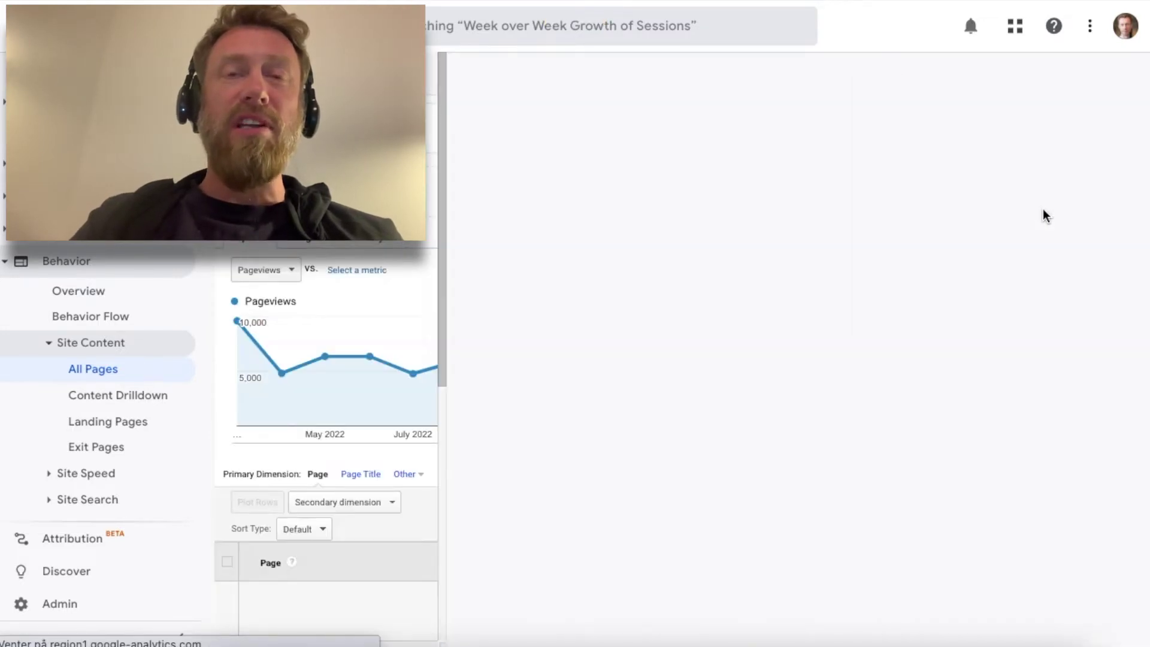
pyautogui.moveTo(940, 296)
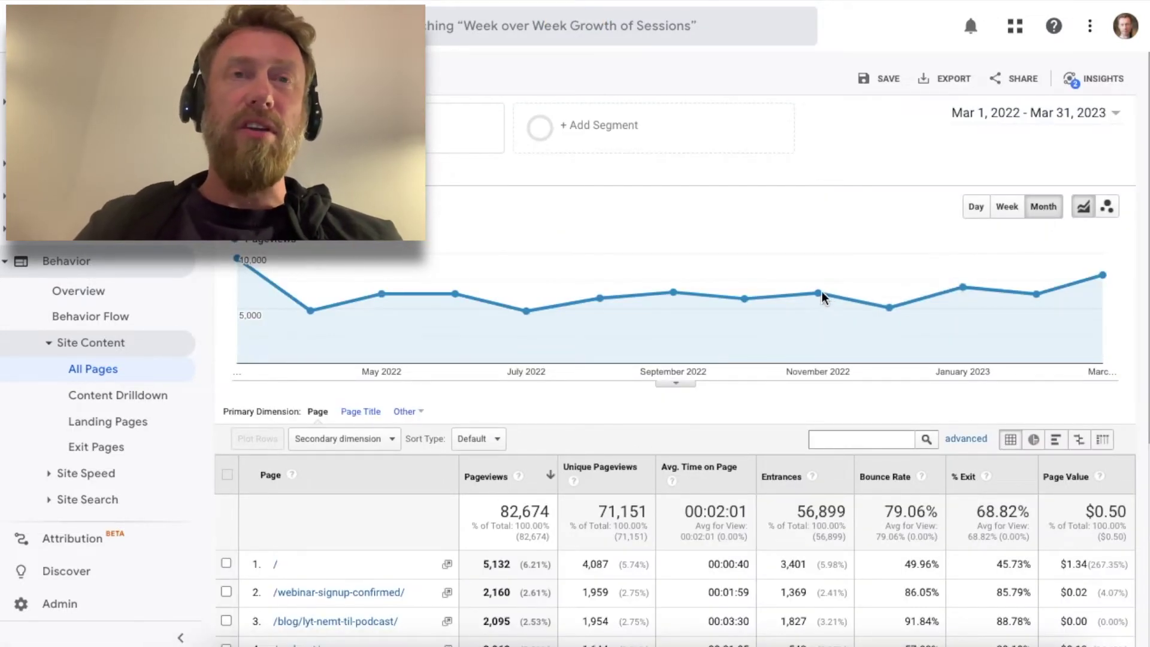
pyautogui.moveTo(737, 299)
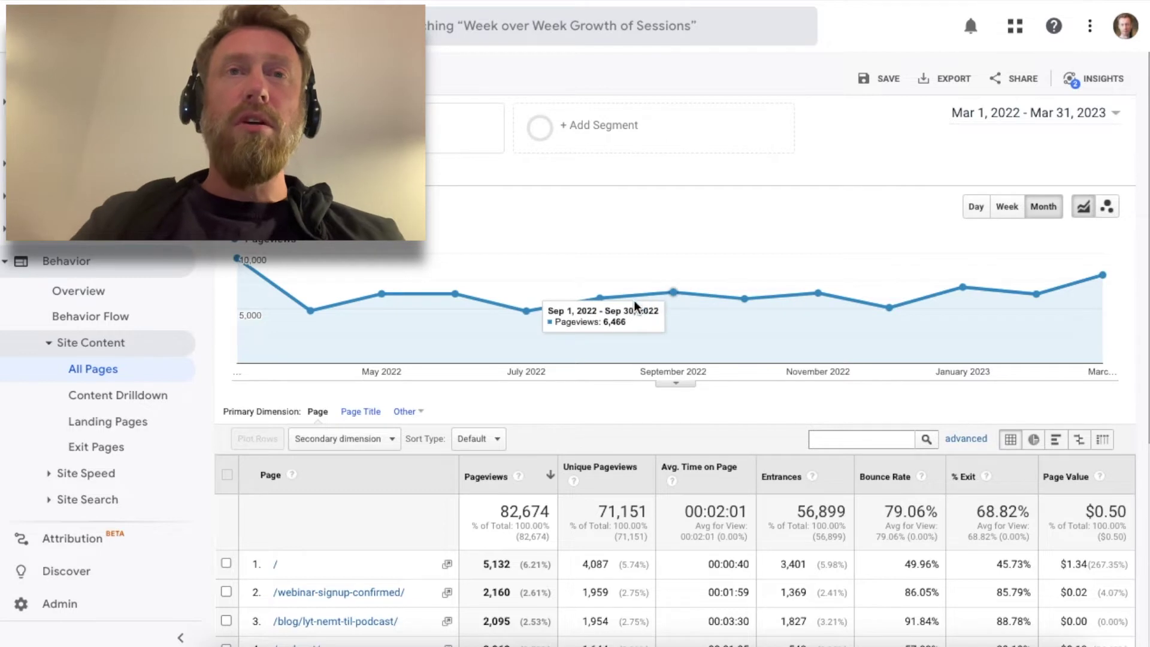
pyautogui.moveTo(541, 317)
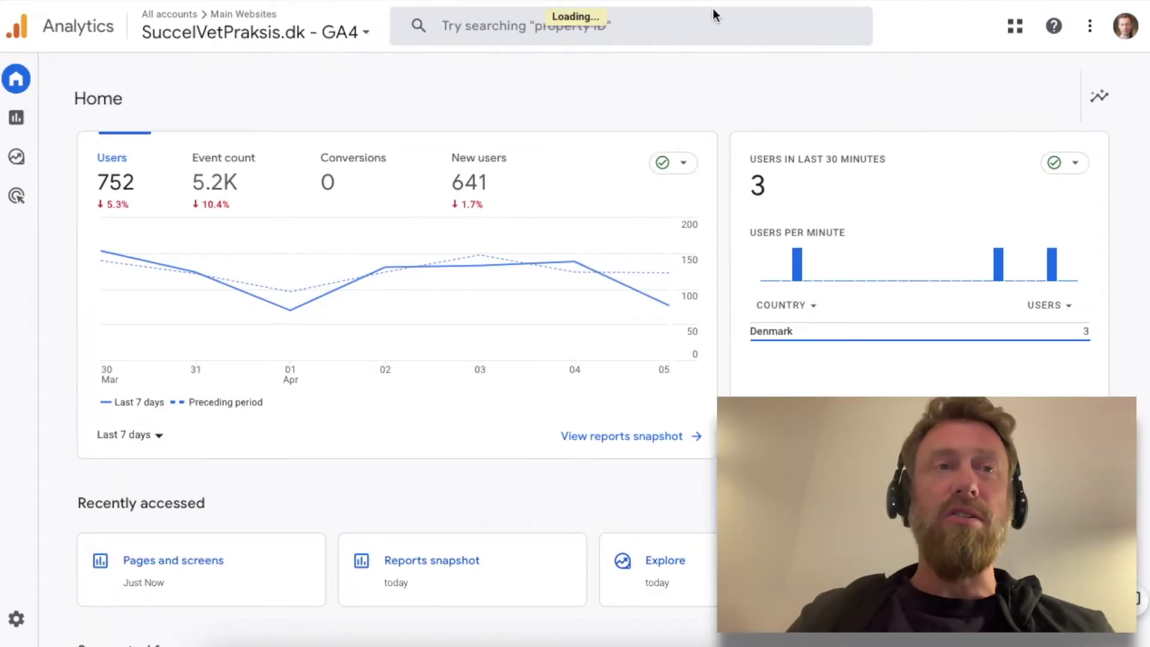
# Switch the GA4 Home overview from Last 7 days to Last 90 days
pyautogui.moveTo(372, 246)
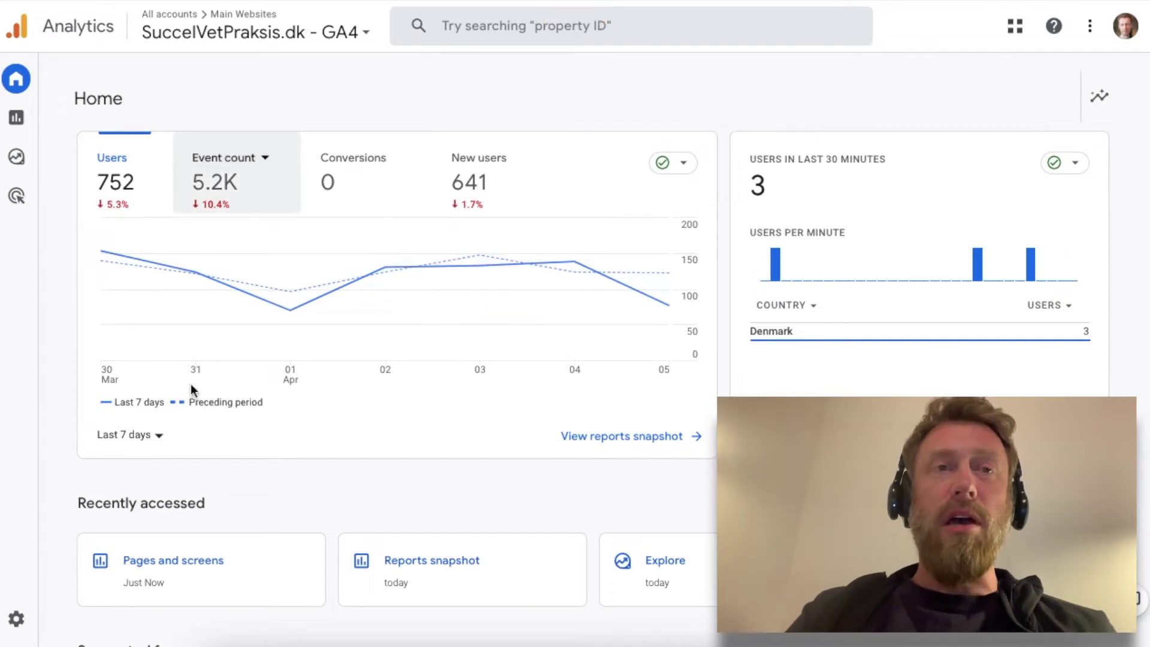
pyautogui.click(155, 442)
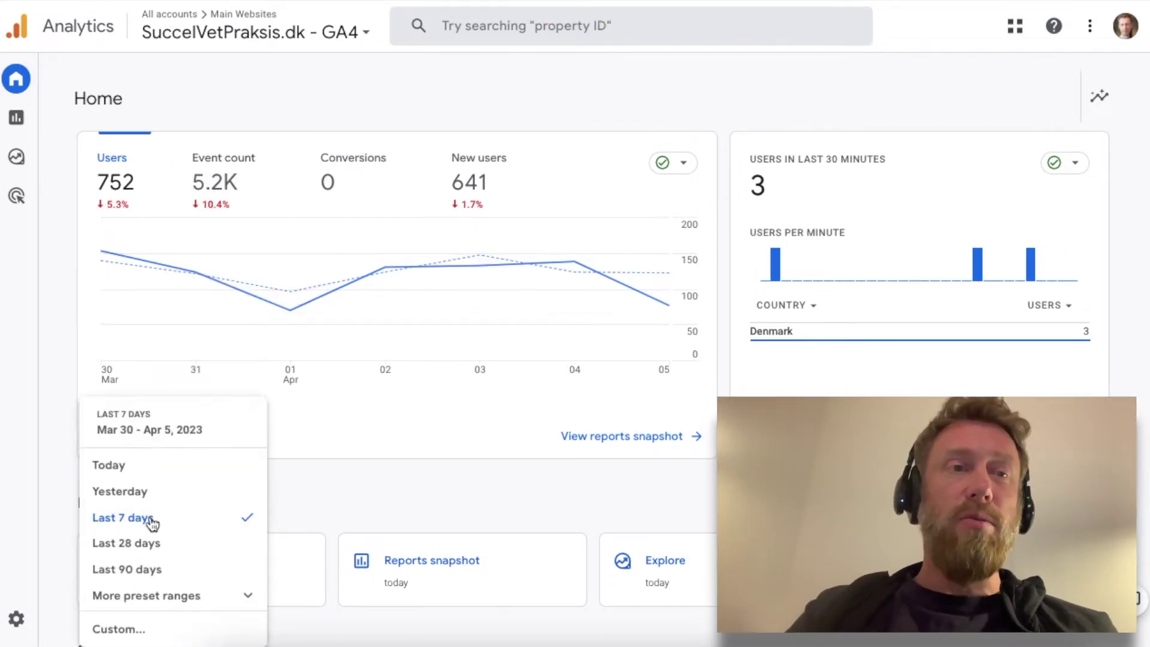
pyautogui.click(145, 576)
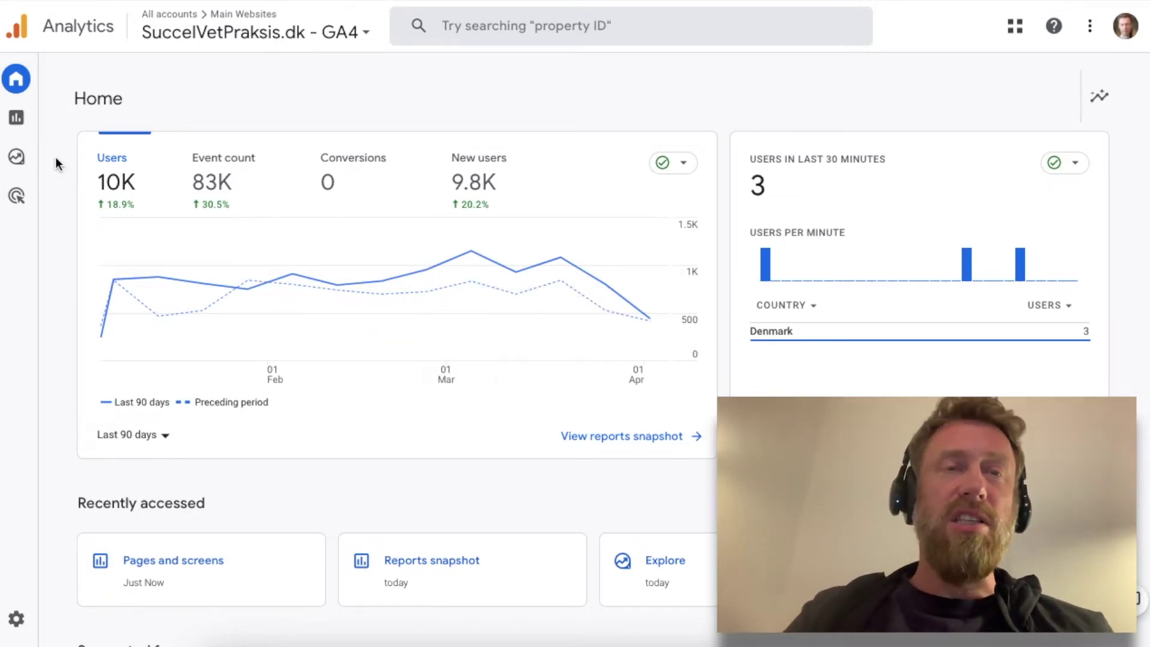
pyautogui.moveTo(19, 121)
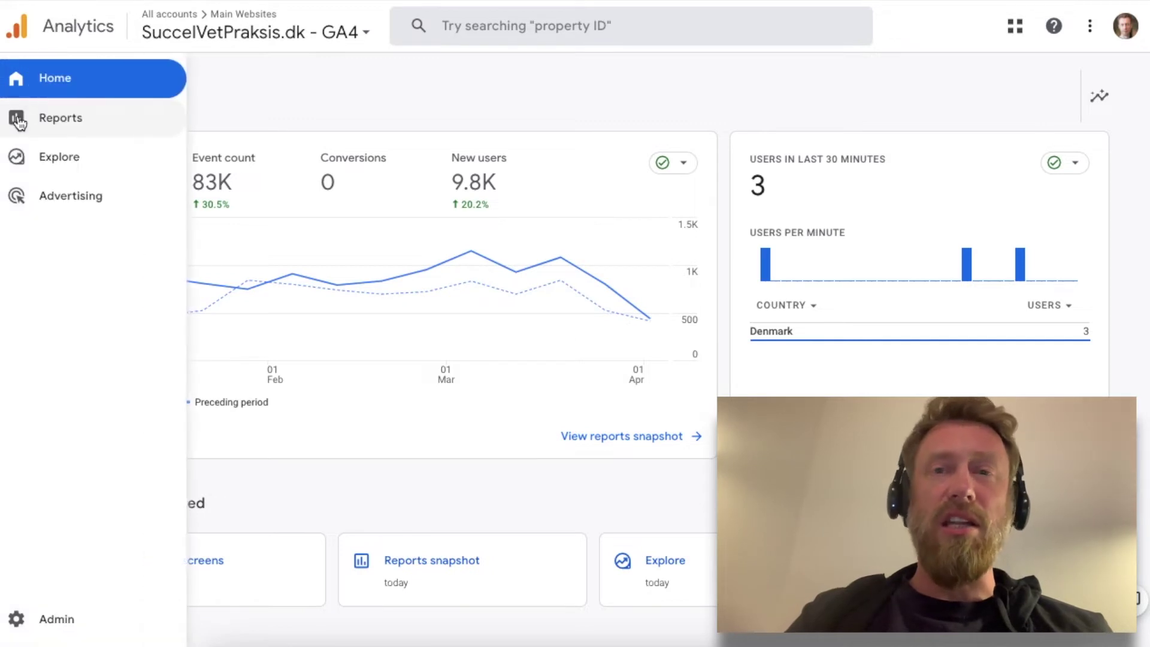
pyautogui.click(58, 119)
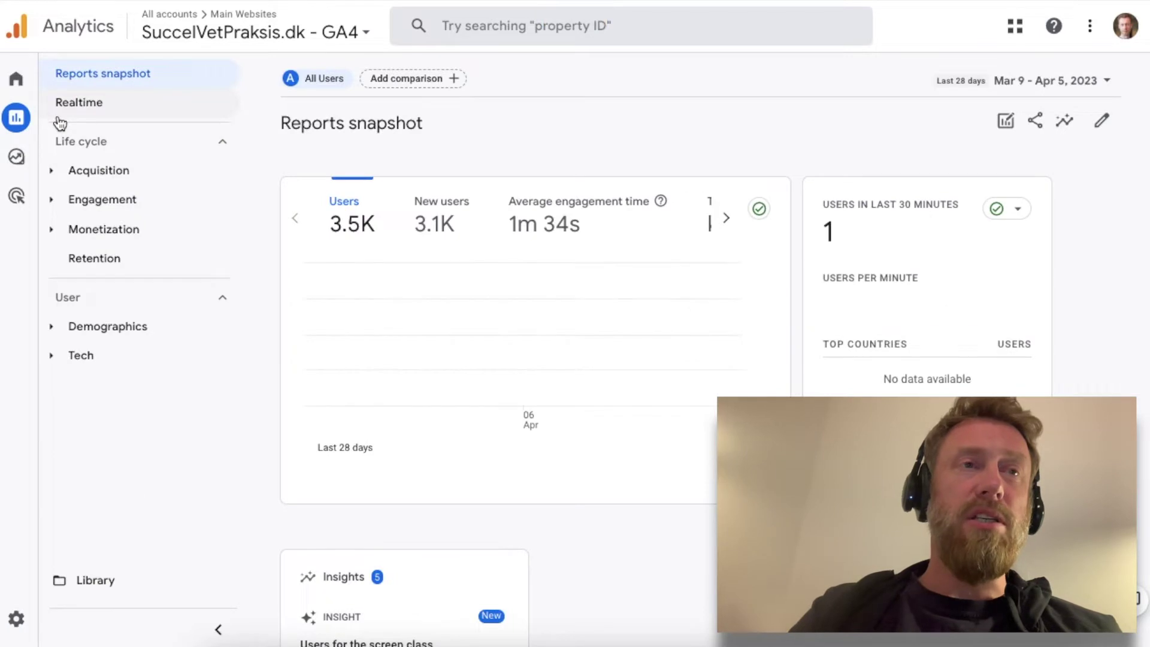
# Open the Engagement > Pages and screens report
pyautogui.click(111, 206)
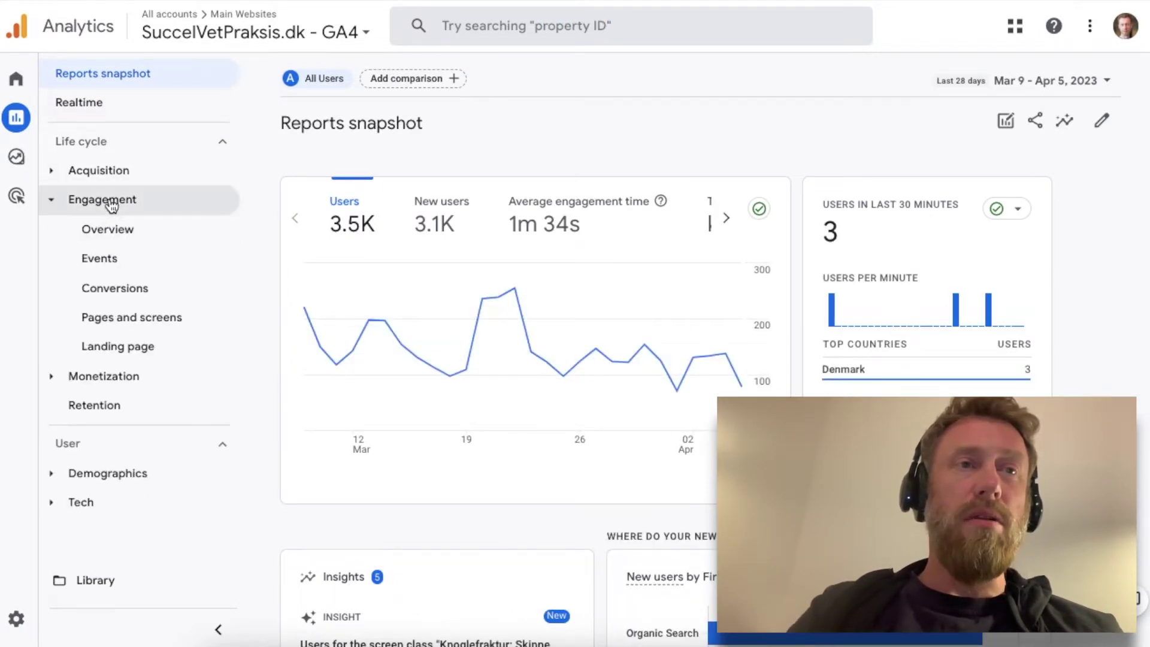
pyautogui.click(125, 324)
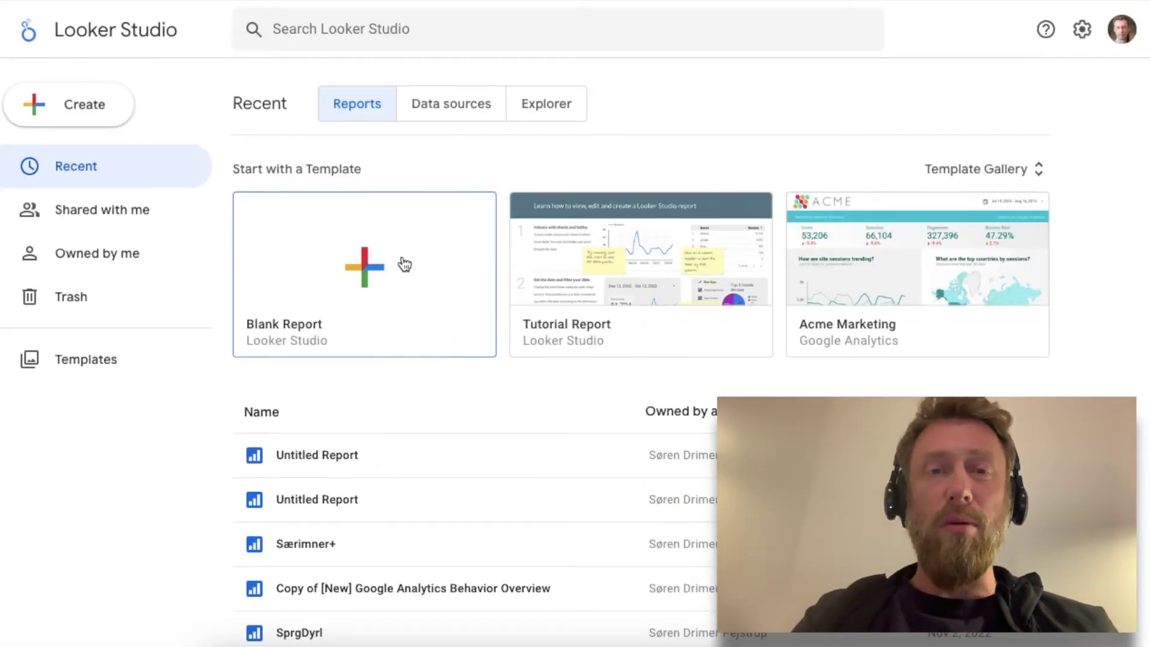
# Create a blank report using the Main Websites account's SuccelVetPraksis.dk - GA4 property as data source
pyautogui.click(305, 272)
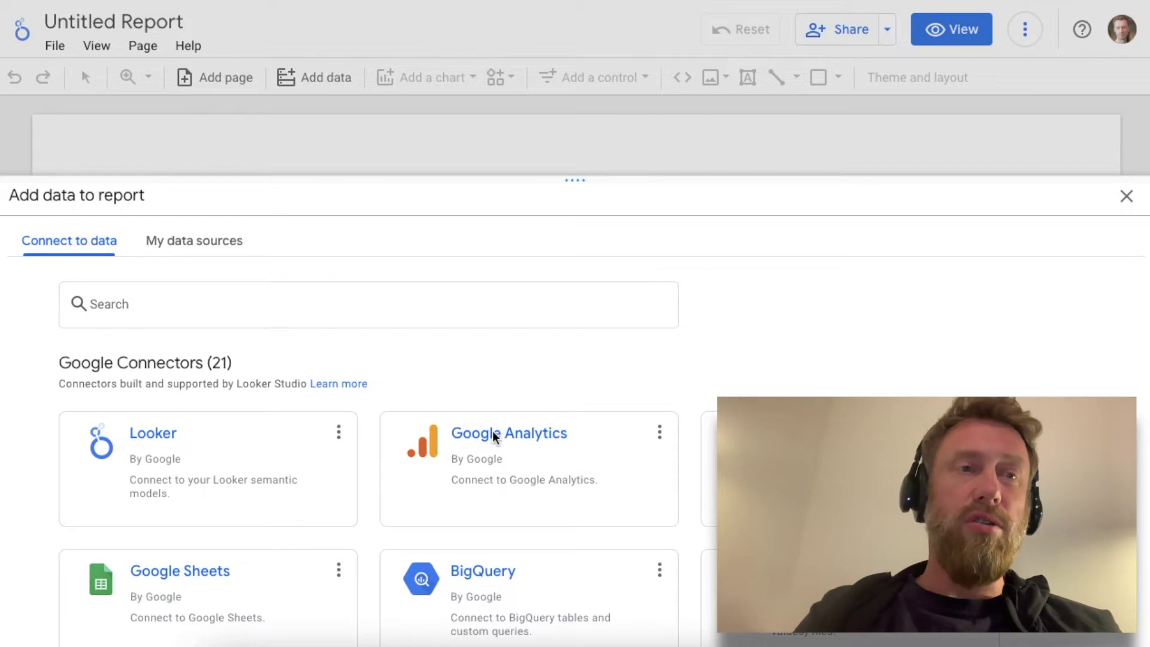
pyautogui.click(494, 436)
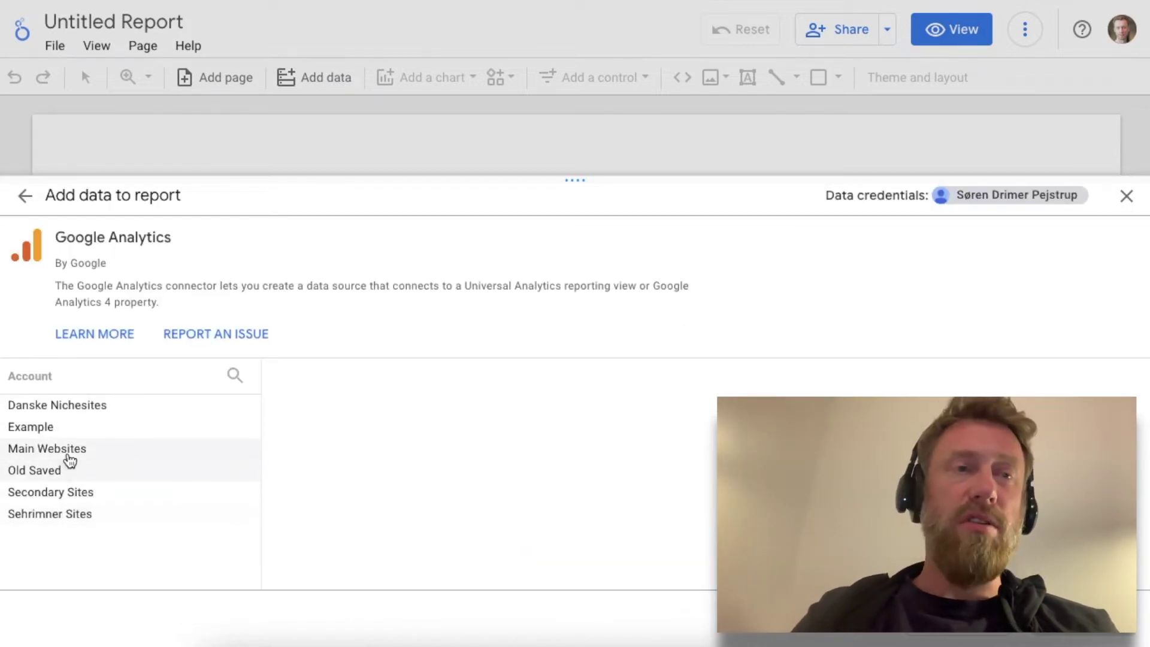
pyautogui.click(72, 458)
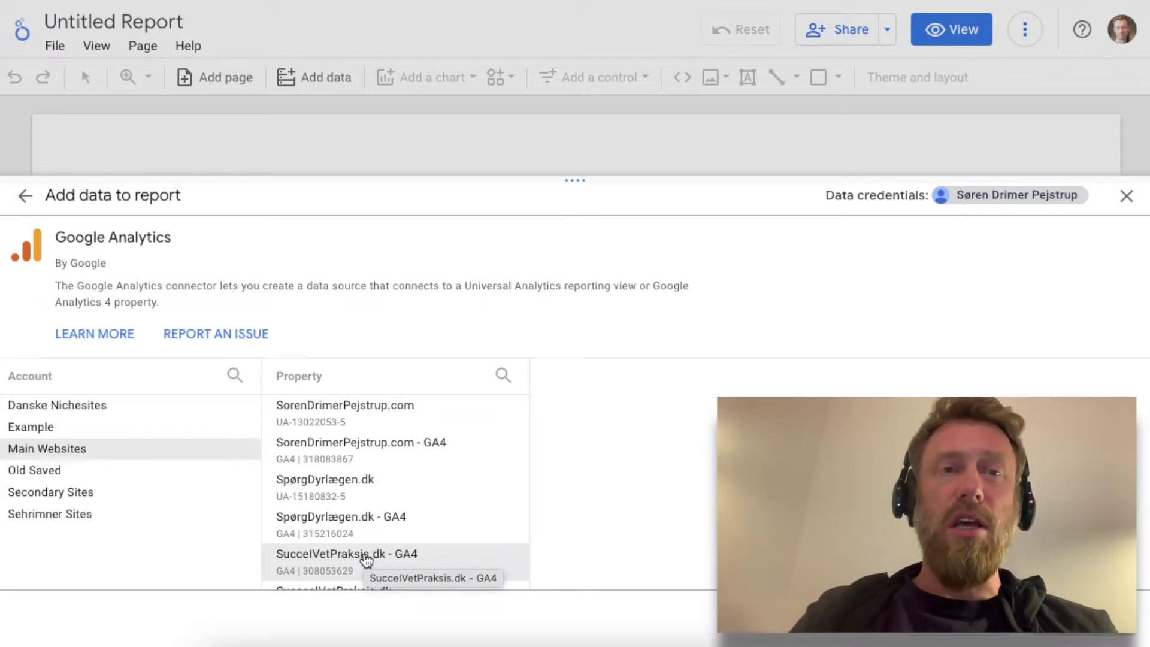
pyautogui.click(365, 558)
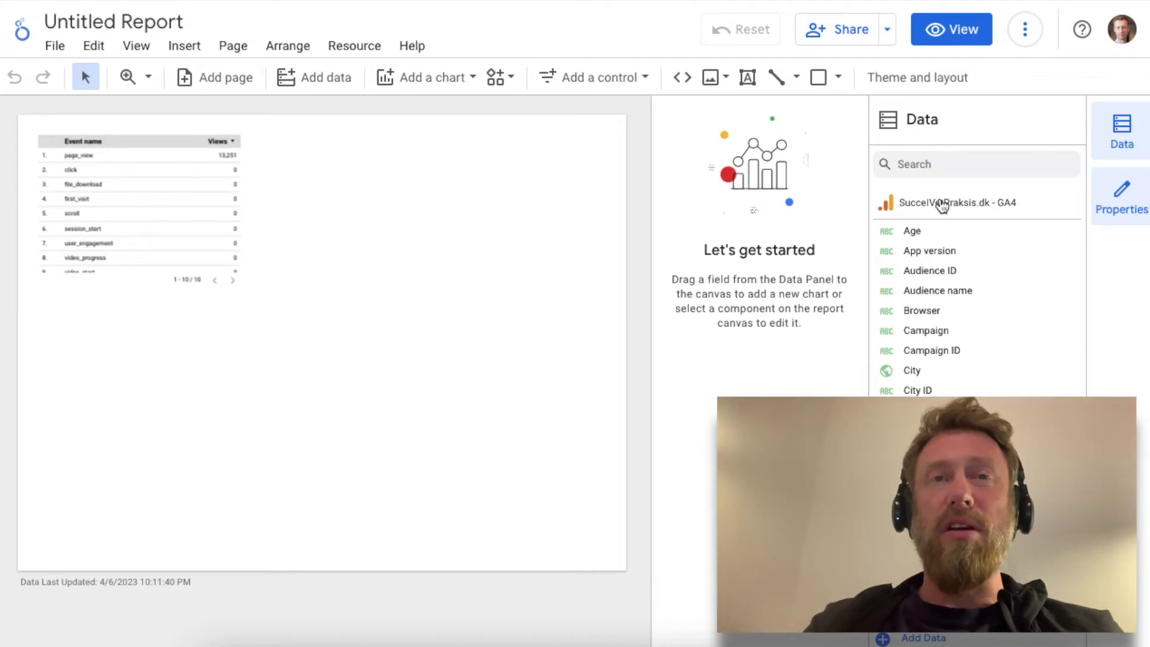
# Delete the default table and place a Views-by-Date time series chart at the top-left
pyautogui.click(145, 208)
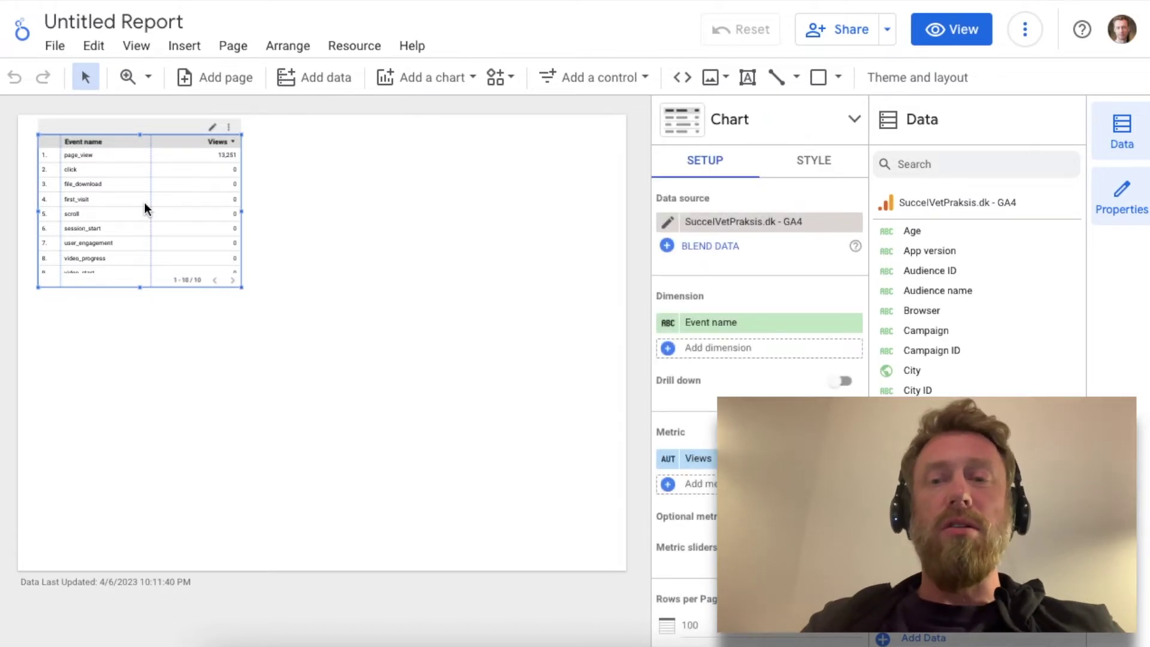
pyautogui.press('Delete')
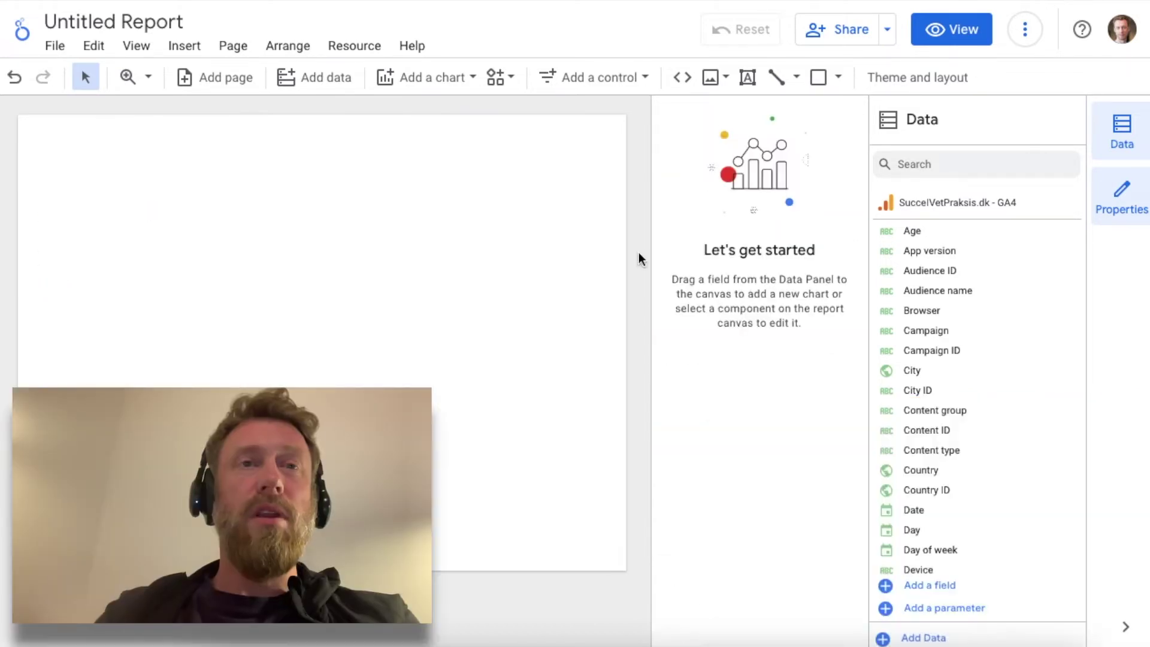
pyautogui.click(419, 82)
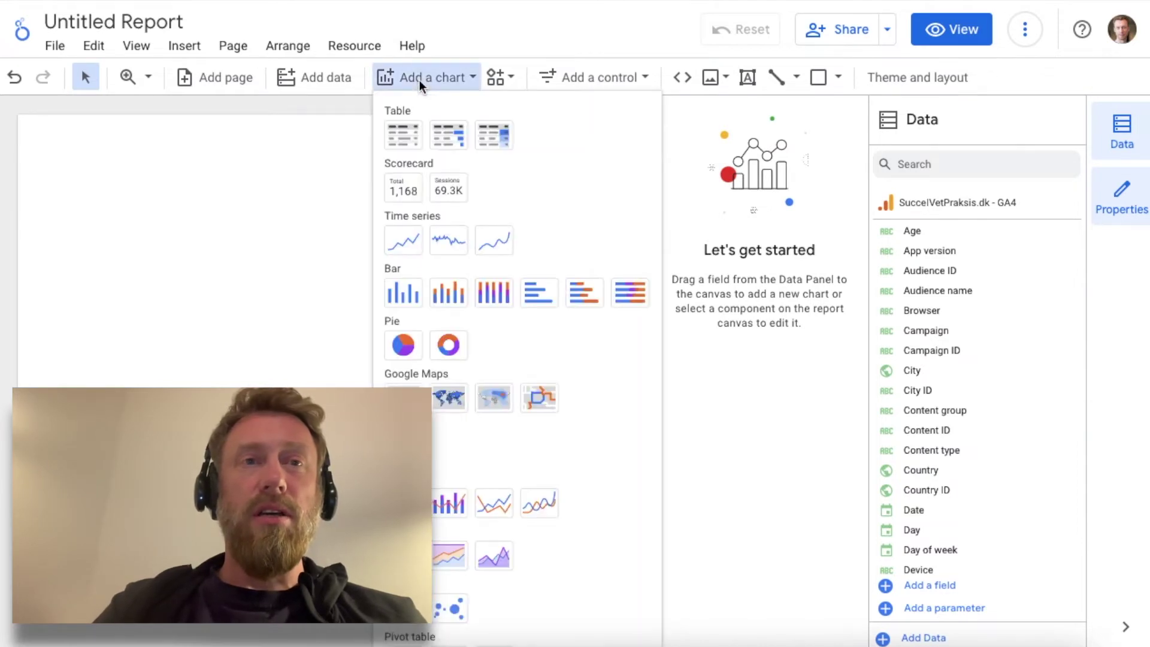
pyautogui.click(403, 242)
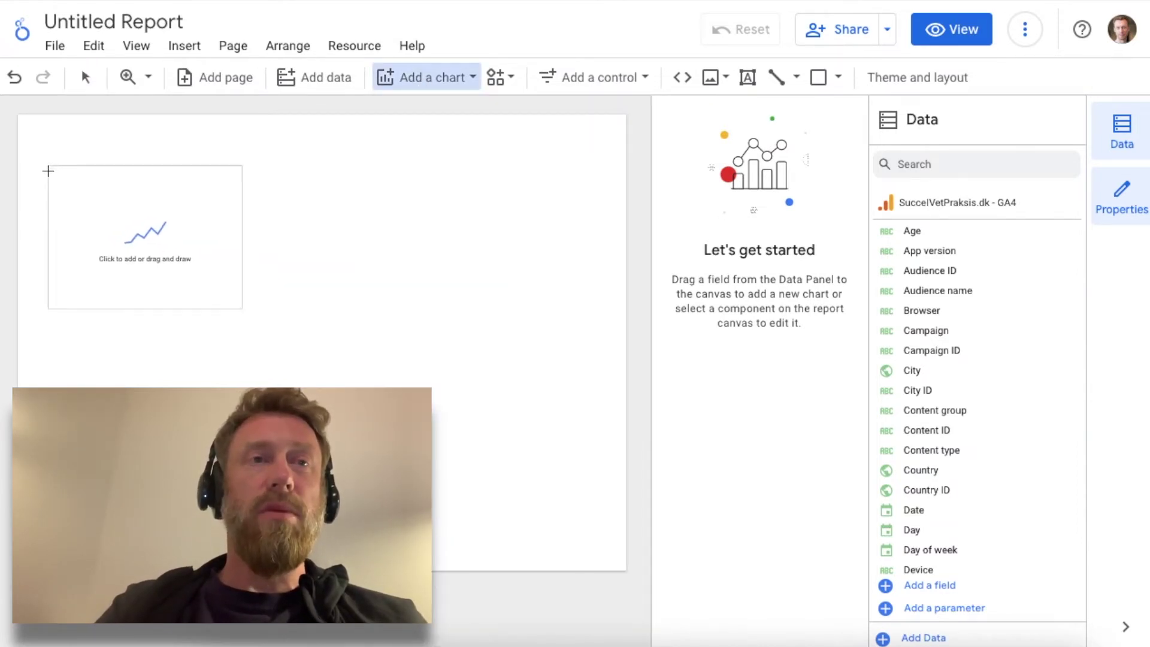
pyautogui.click(48, 171)
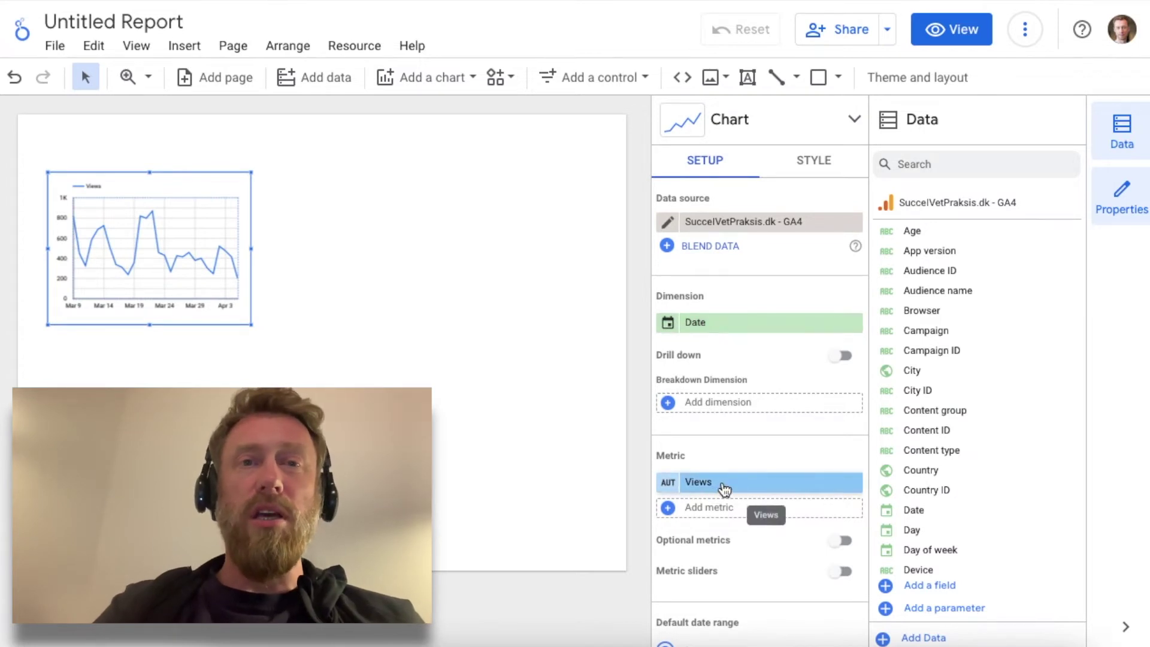
# Set the chart's custom default date range to Last 30 days
pyautogui.scroll(-5, 723, 488)
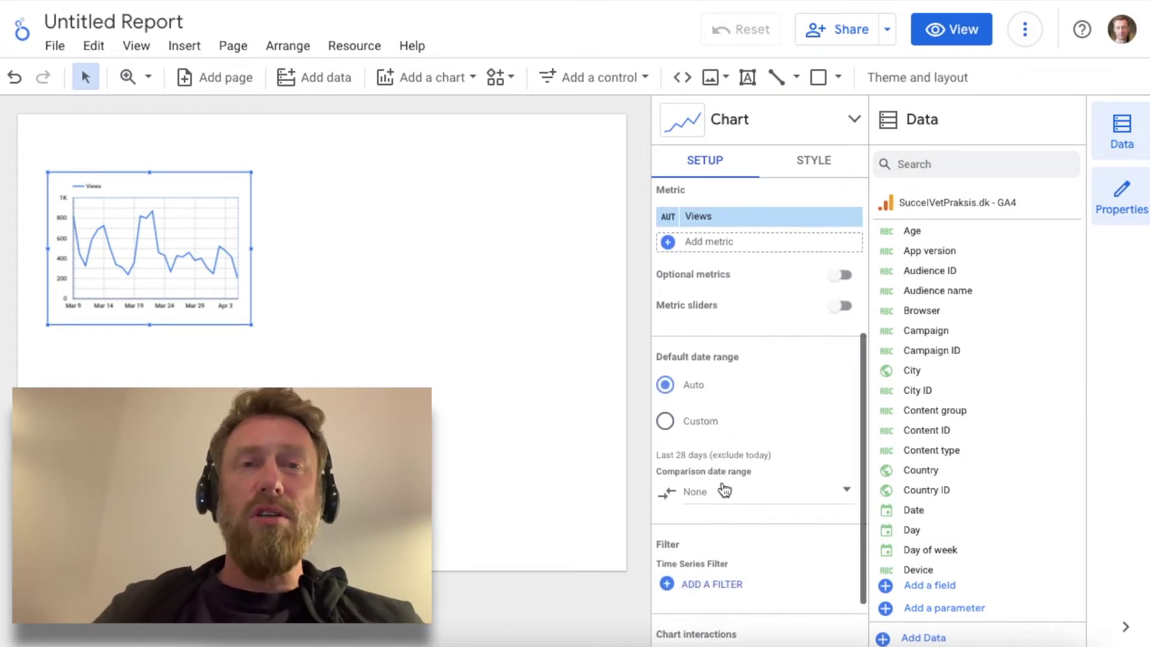
pyautogui.scroll(-2, 723, 488)
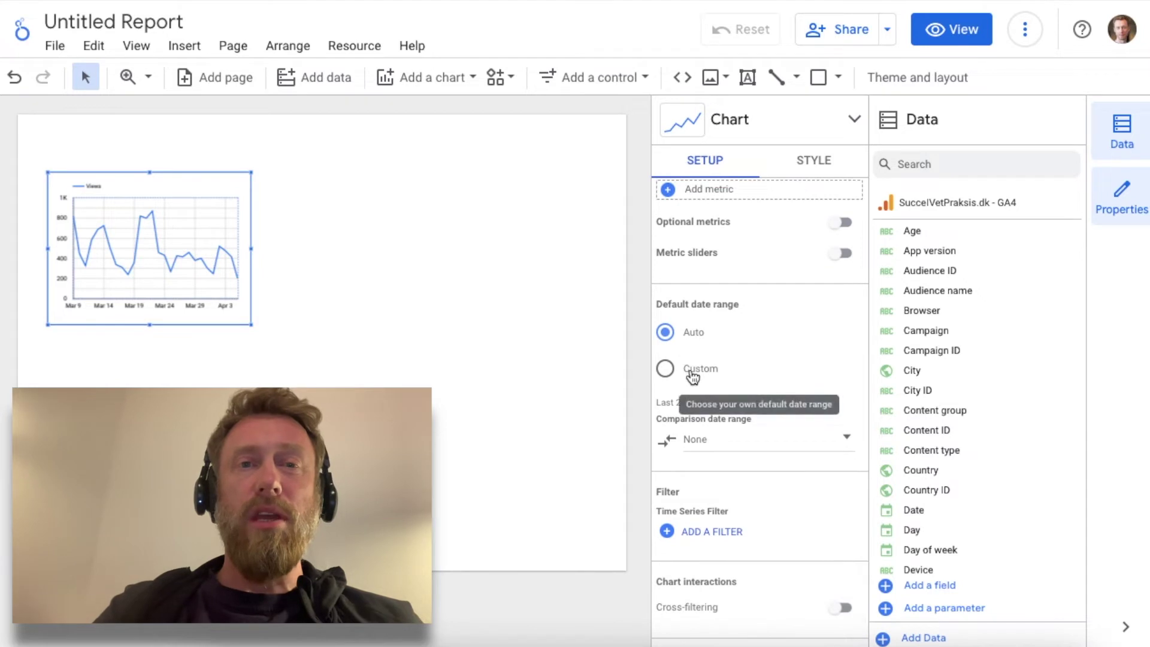
pyautogui.click(692, 376)
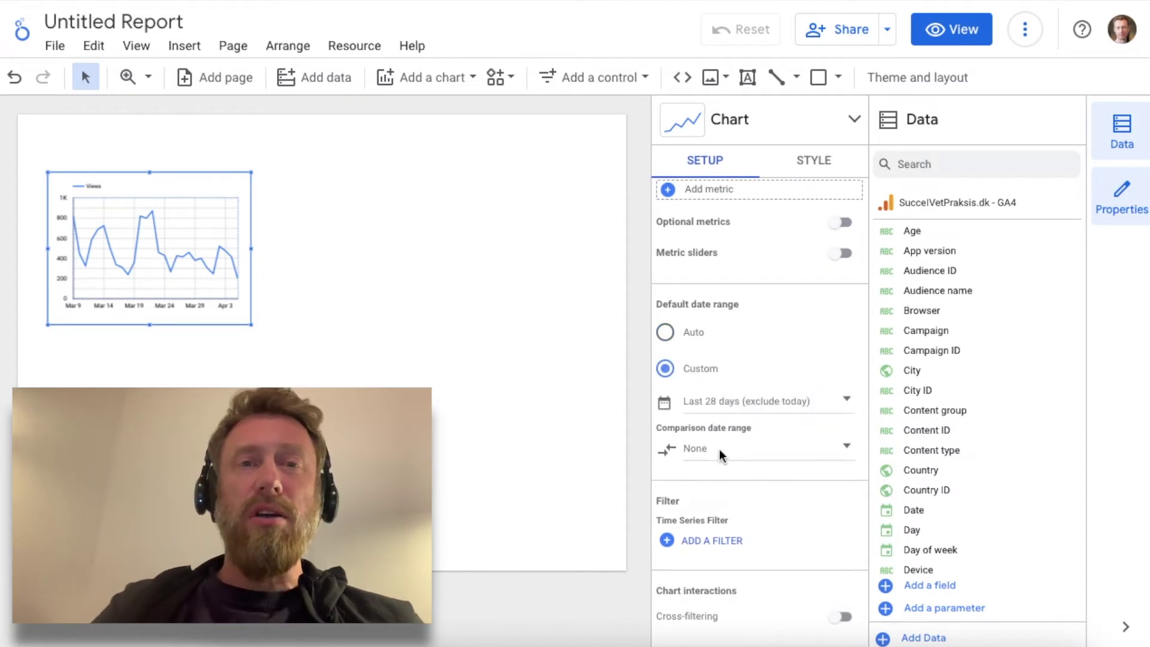
pyautogui.click(713, 407)
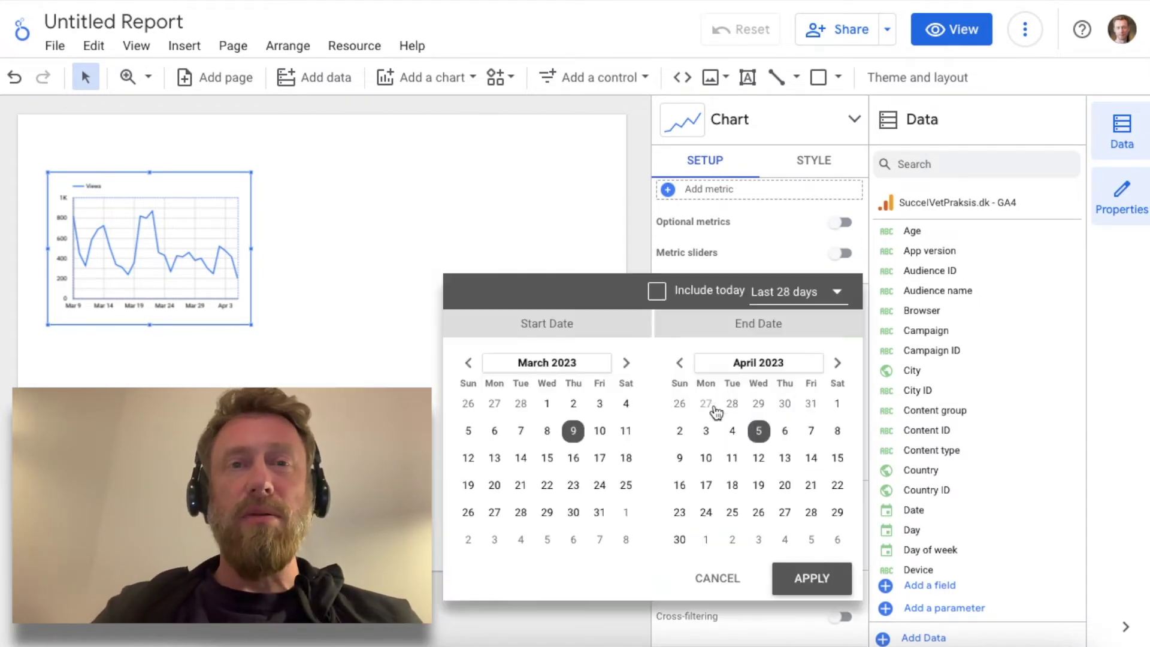
pyautogui.click(813, 293)
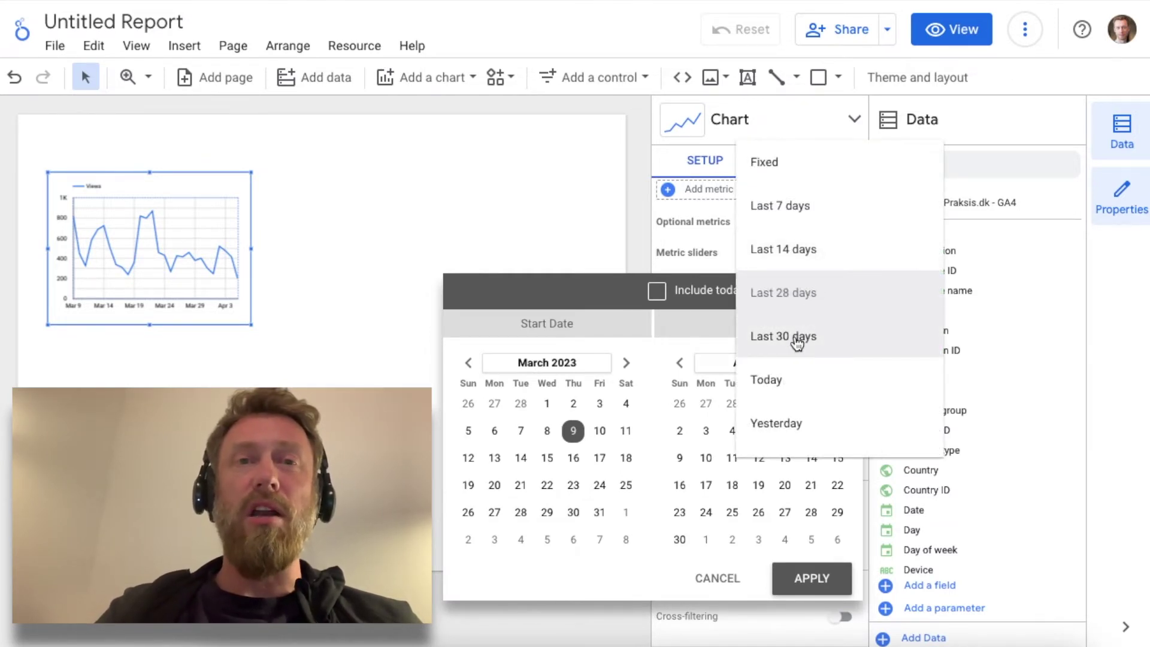
pyautogui.click(796, 339)
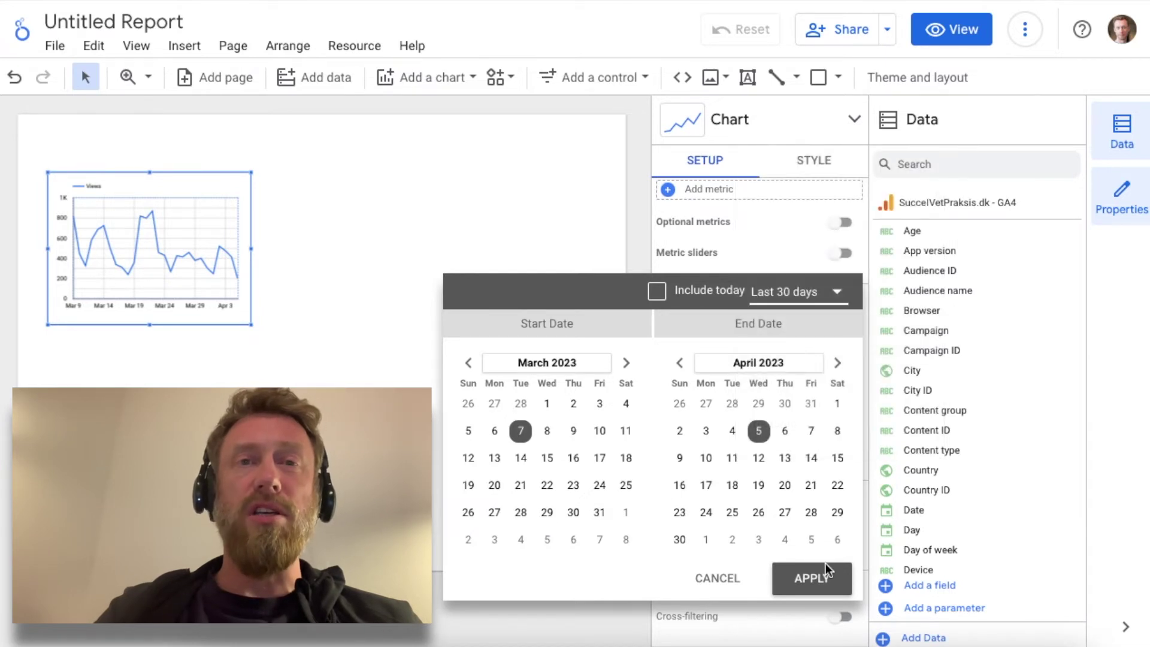
pyautogui.click(817, 575)
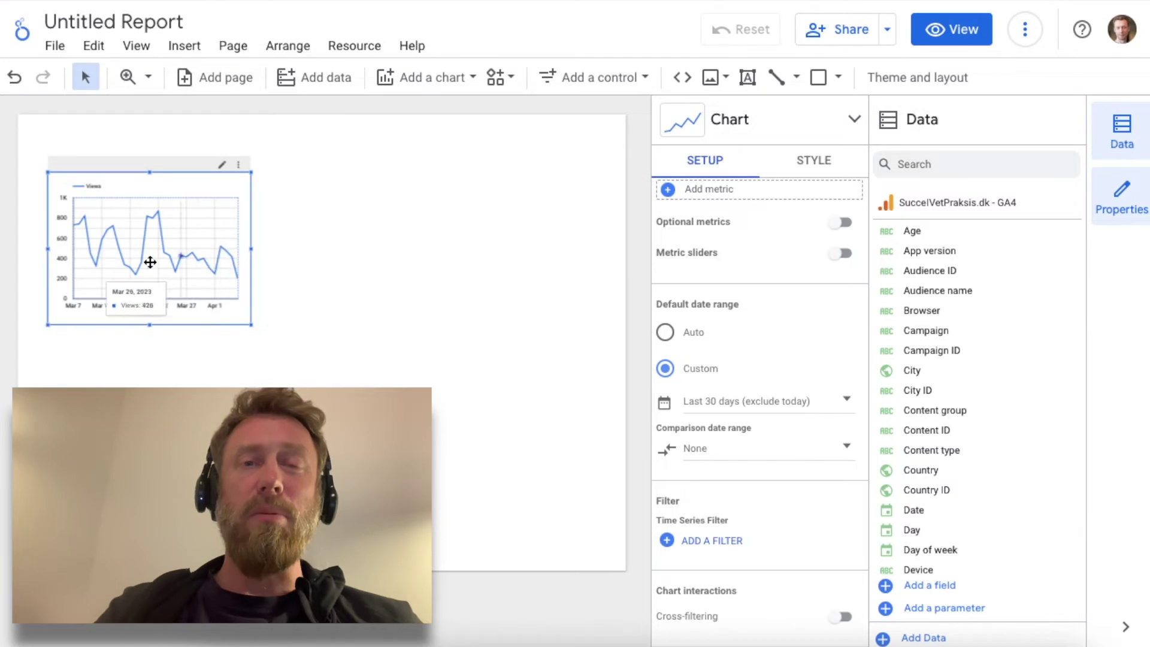
# Set the daily Views series line thickness to 3
pyautogui.click(823, 167)
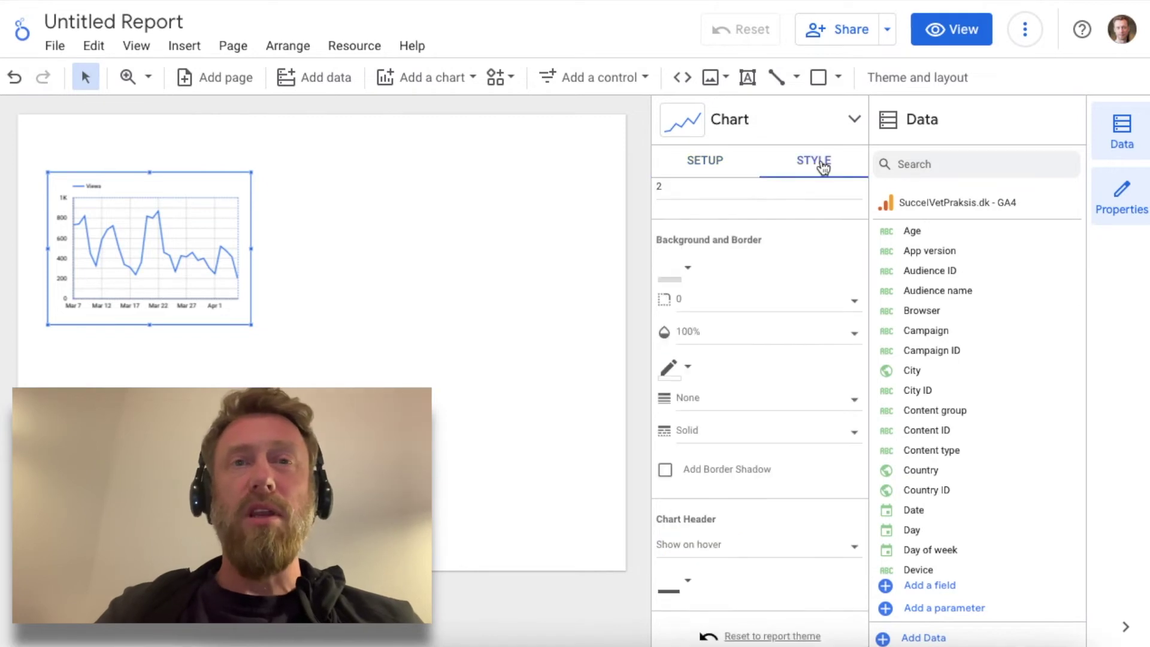
pyautogui.scroll(10, 786, 252)
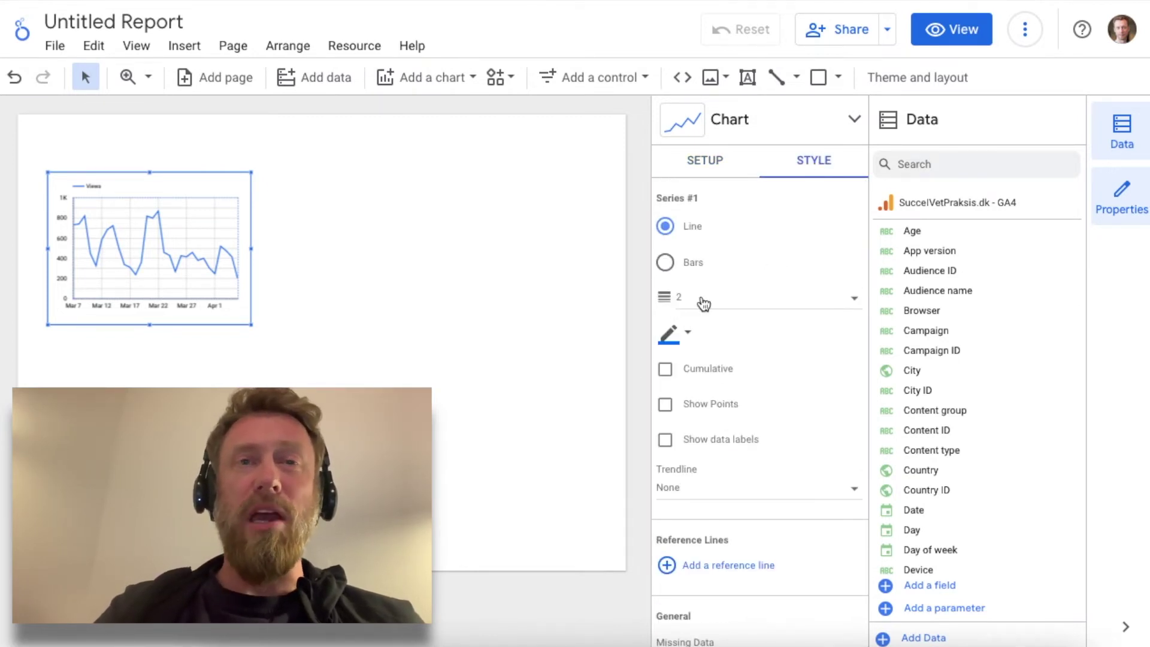
pyautogui.click(700, 302)
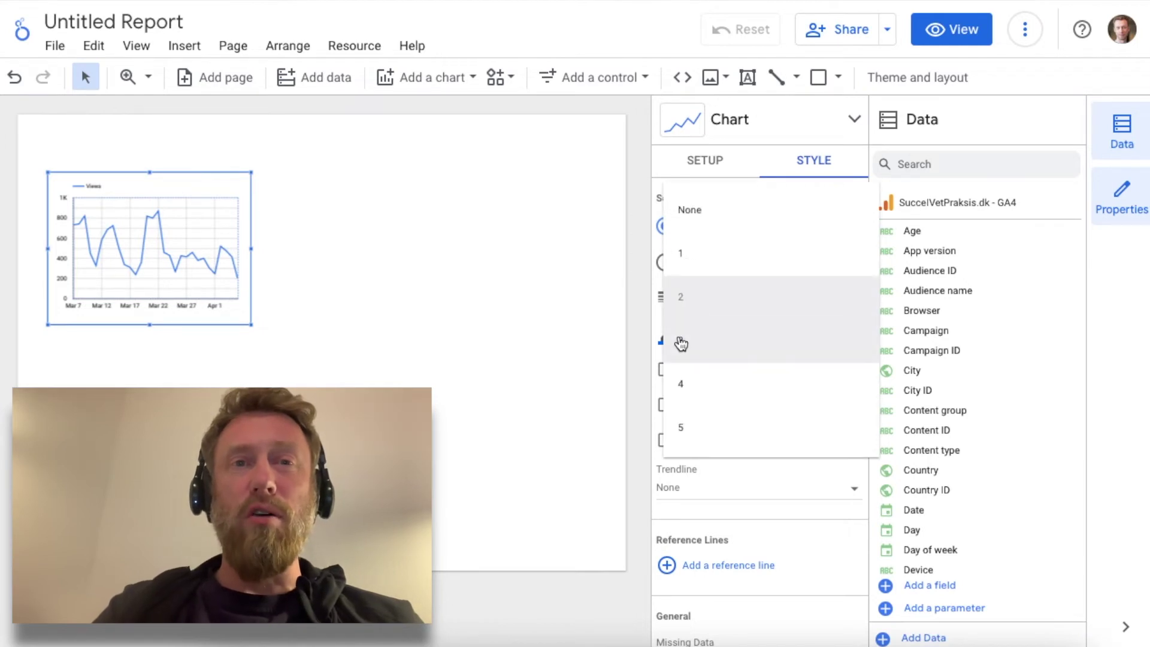
pyautogui.click(681, 344)
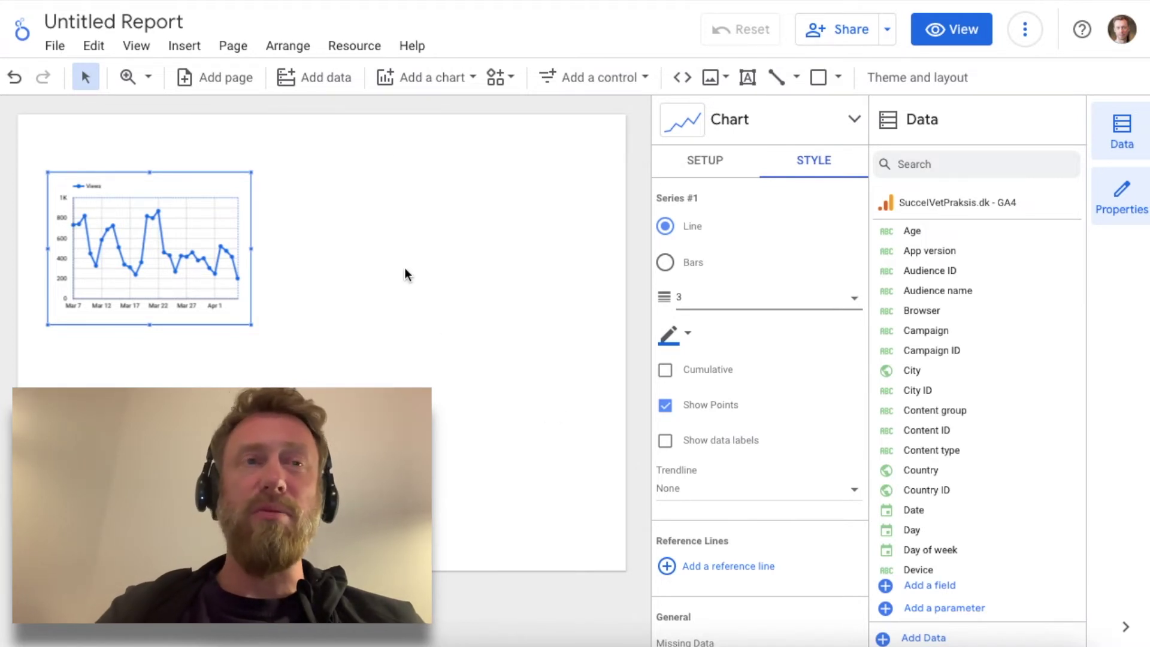
# Place a second time series chart beside the first, with Month as its dimension
pyautogui.click(437, 84)
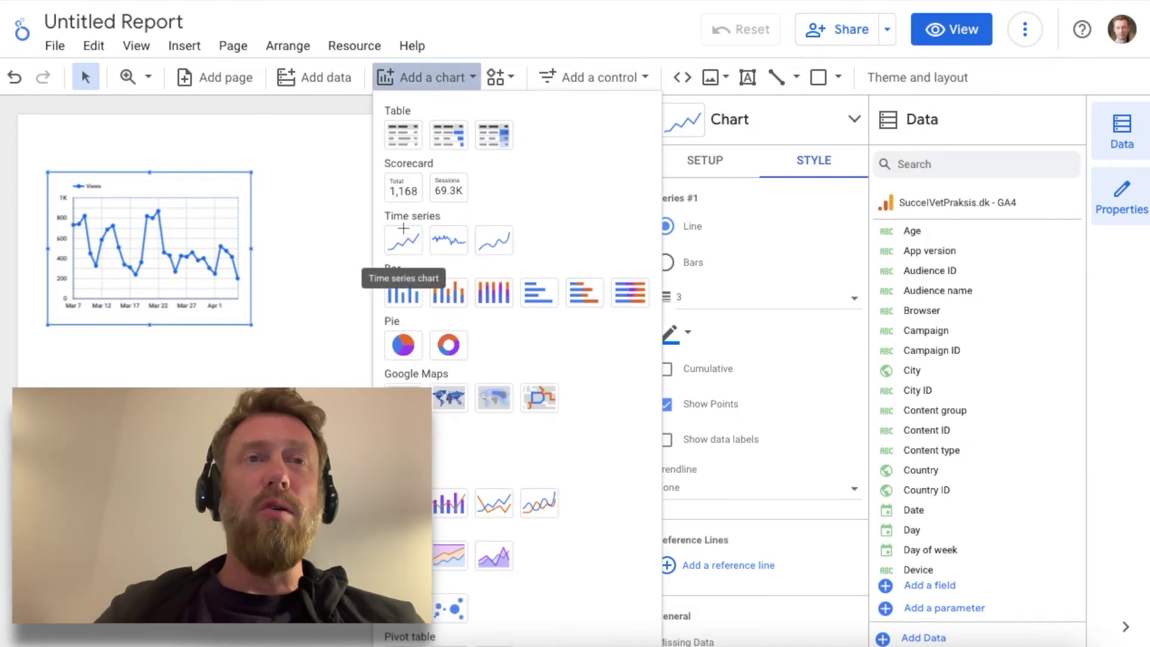
pyautogui.click(403, 239)
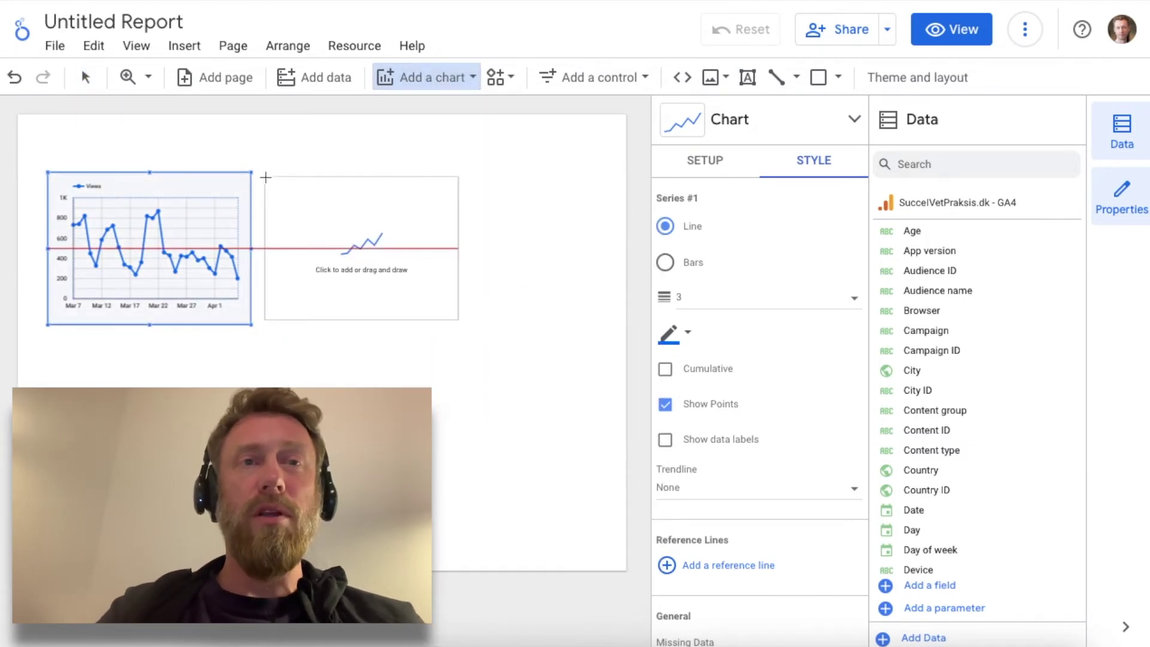
pyautogui.click(265, 177)
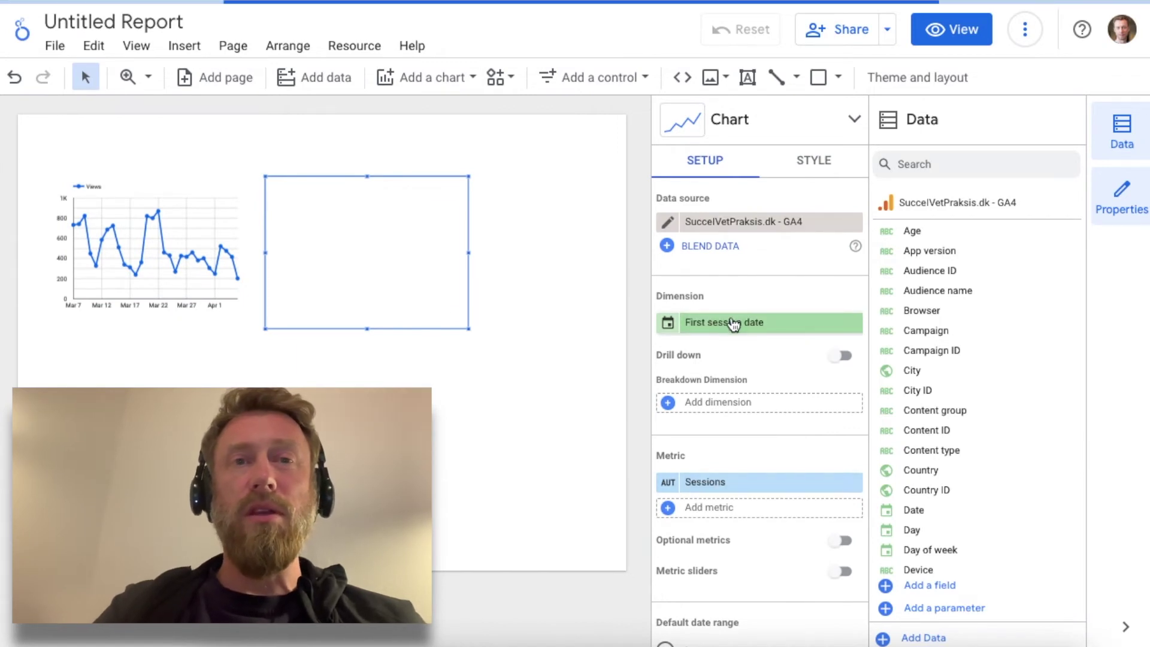
pyautogui.click(732, 322)
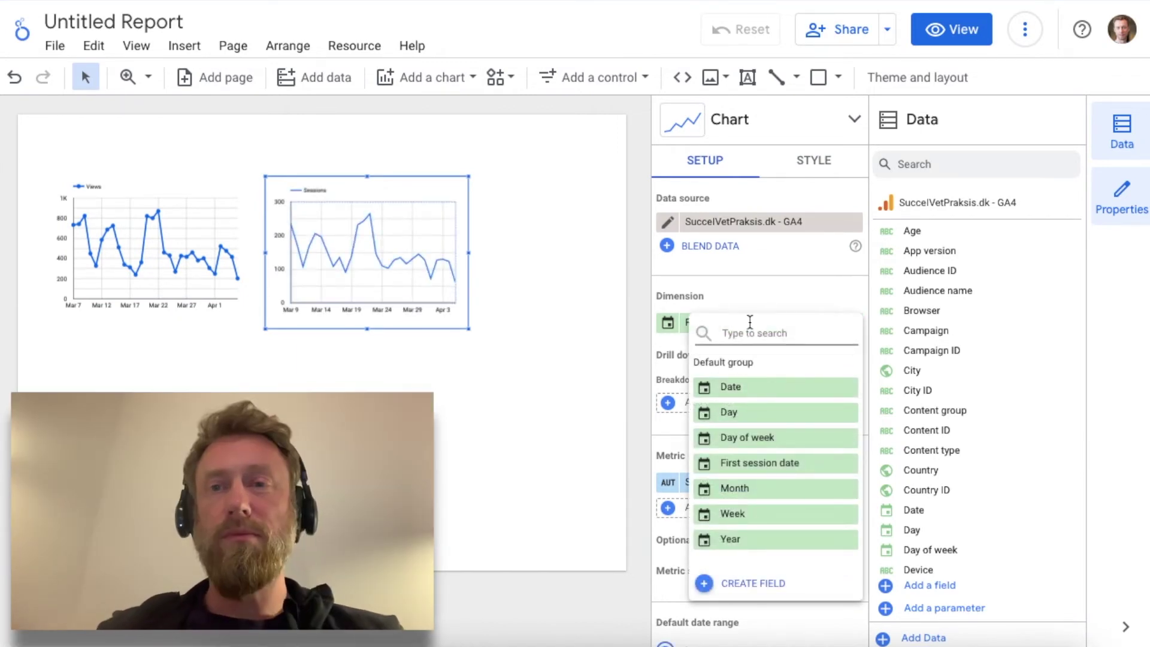
pyautogui.click(685, 297)
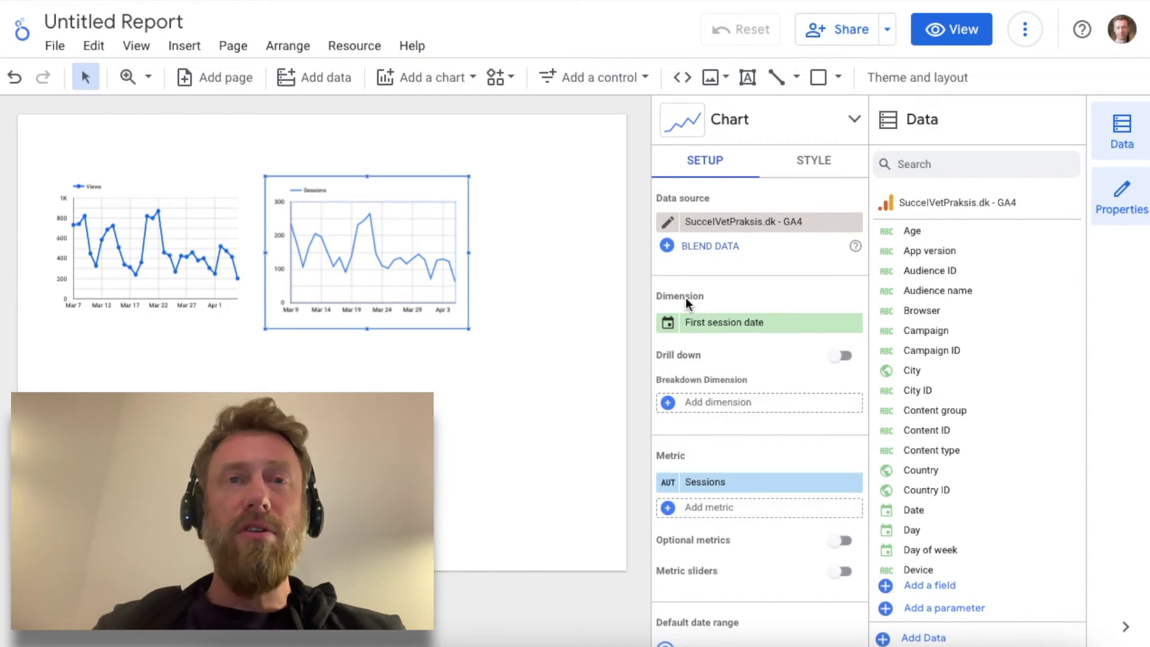
pyautogui.click(735, 324)
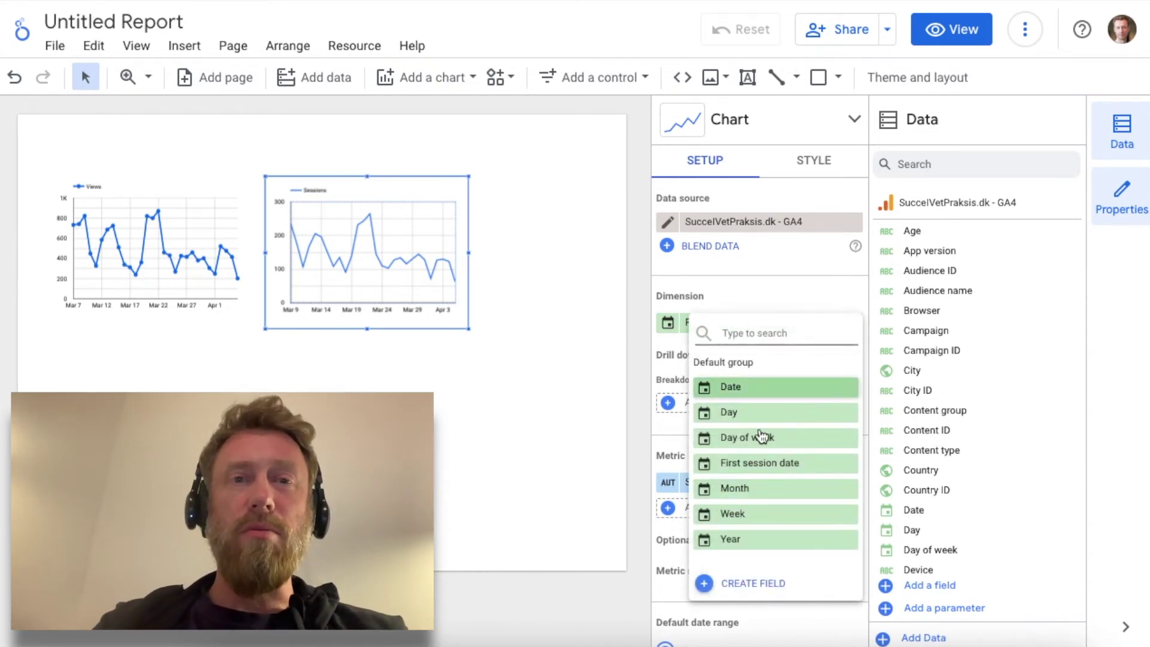
pyautogui.click(743, 488)
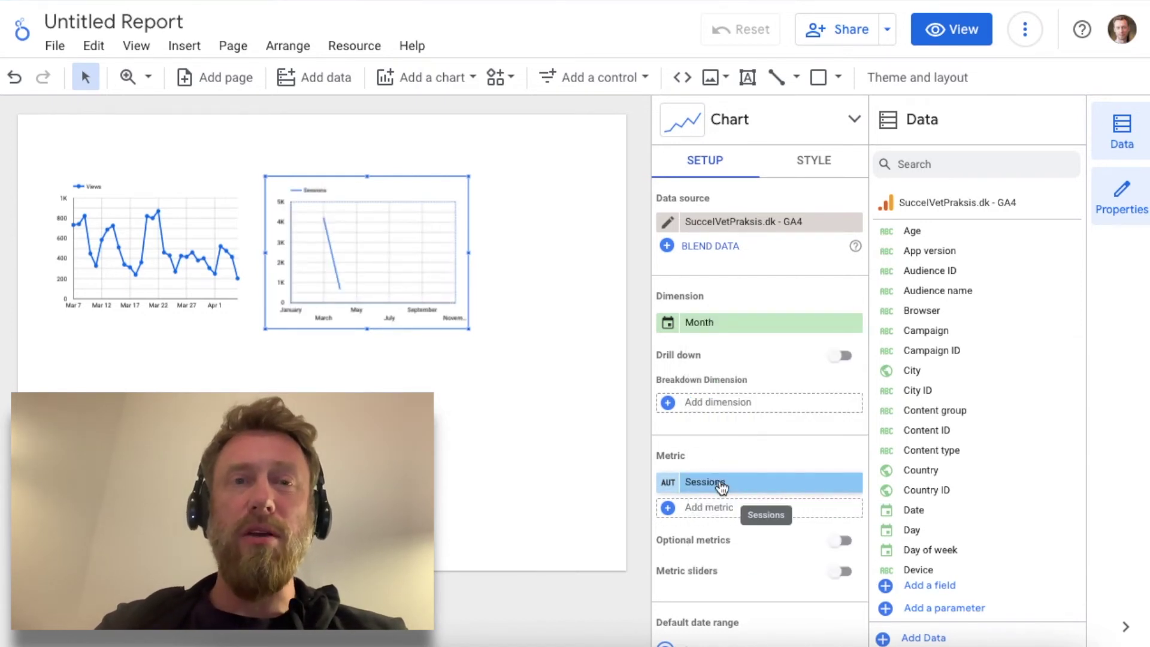
# Replace the new chart's Sessions metric with Views
pyautogui.click(720, 482)
pyautogui.write('ve')
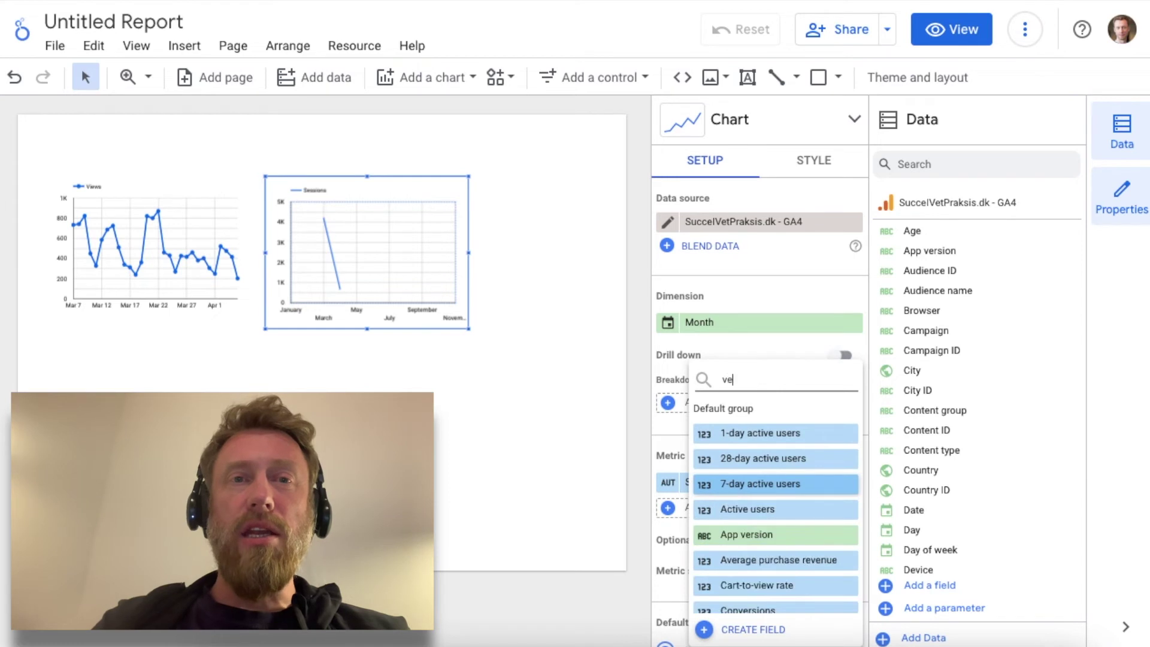
pyautogui.press('BackSpace')
pyautogui.press('BackSpace')
pyautogui.write('views')
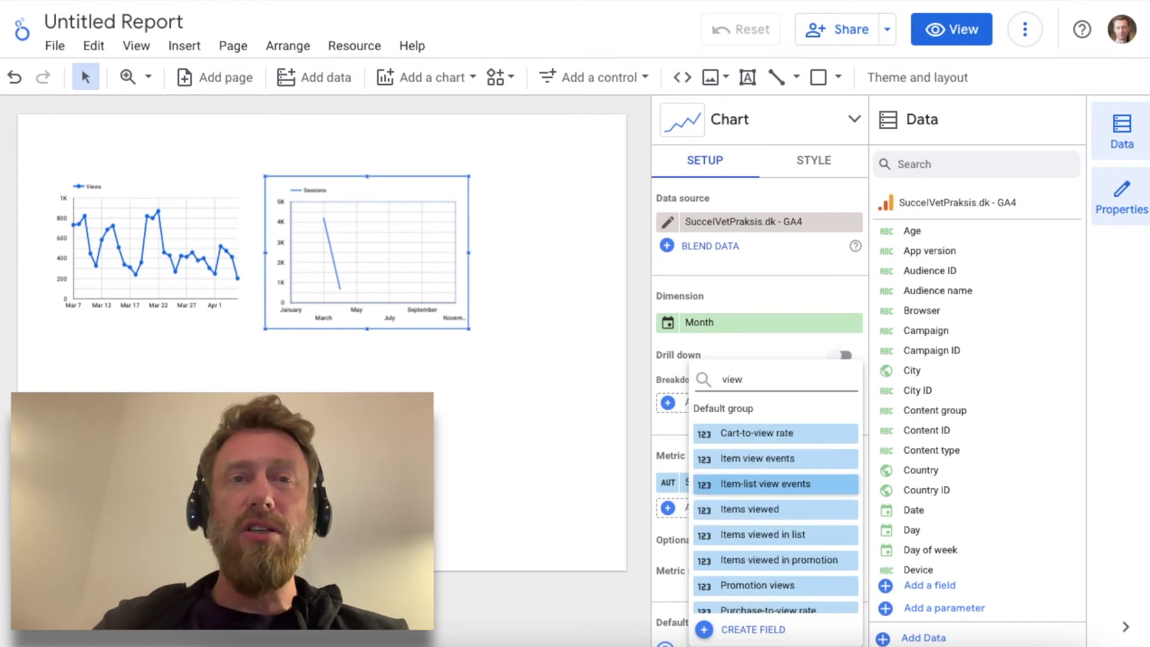
pyautogui.click(739, 459)
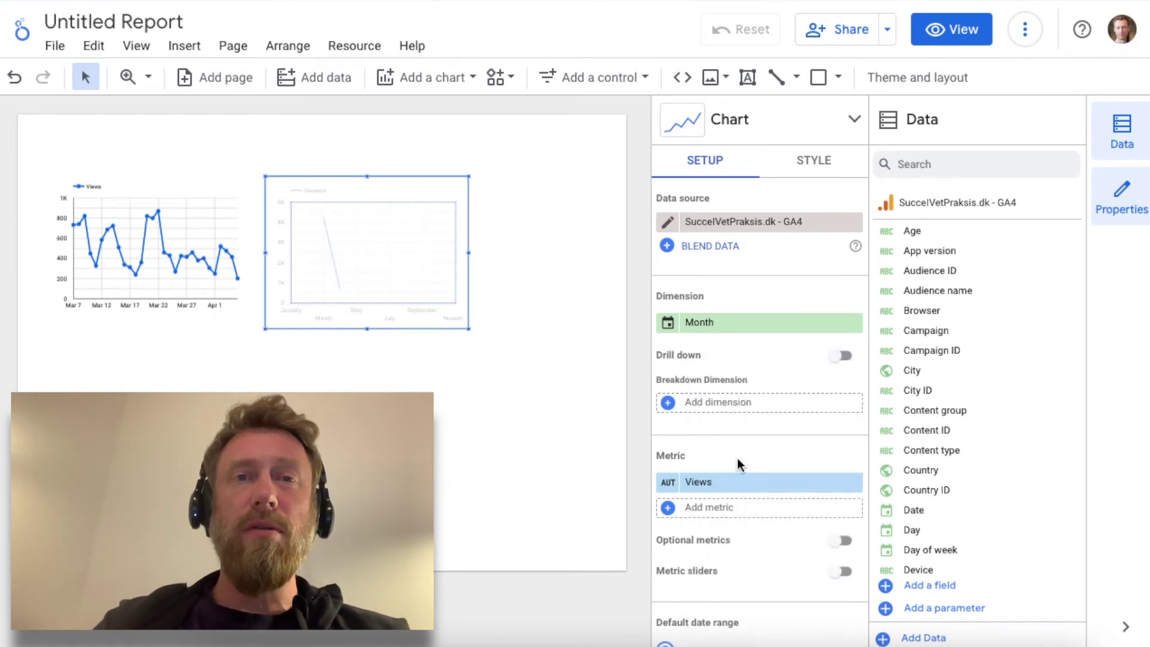
pyautogui.scroll(-6, 738, 460)
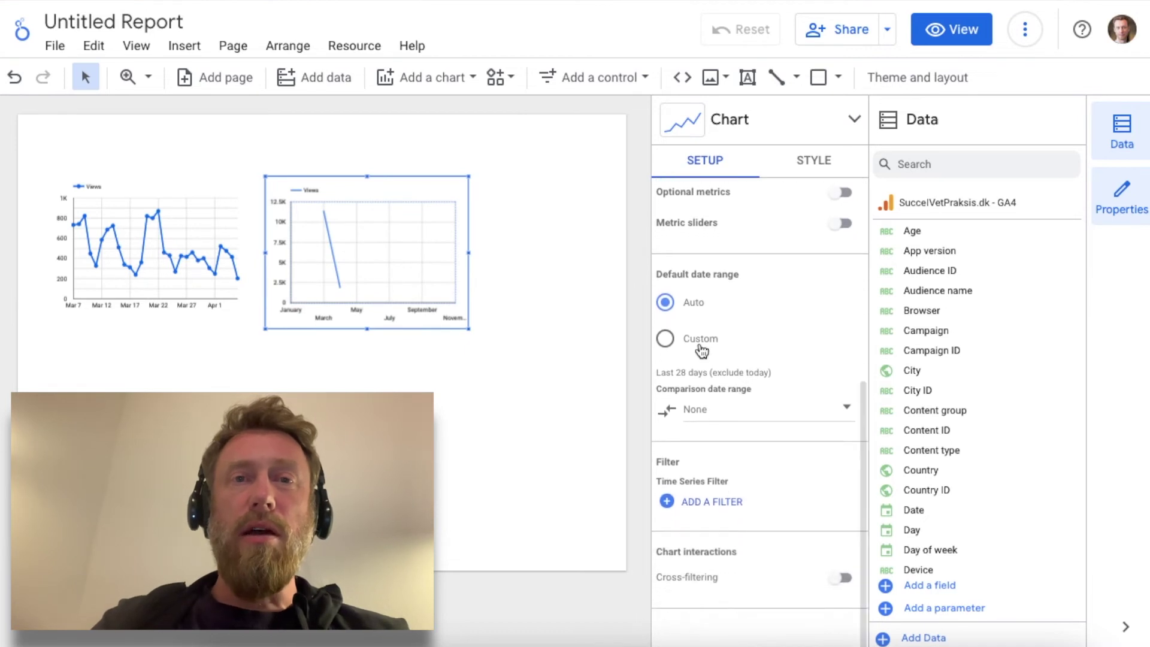
# Set the monthly chart's default date range to Custom, in Advanced mode
pyautogui.click(694, 343)
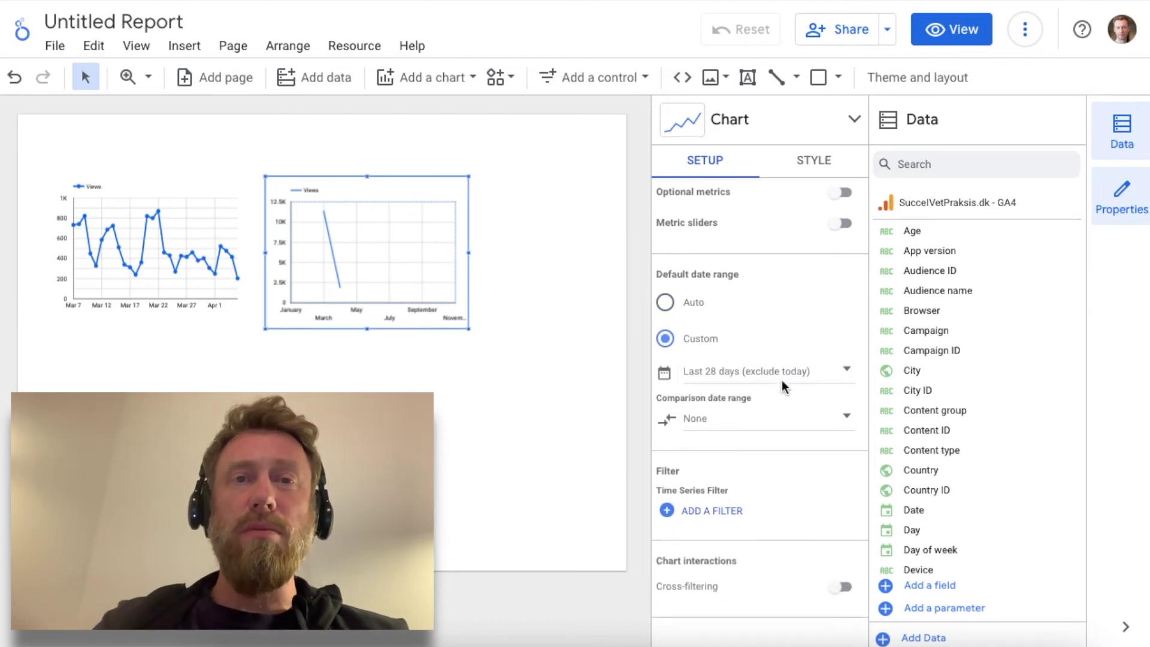
pyautogui.click(848, 371)
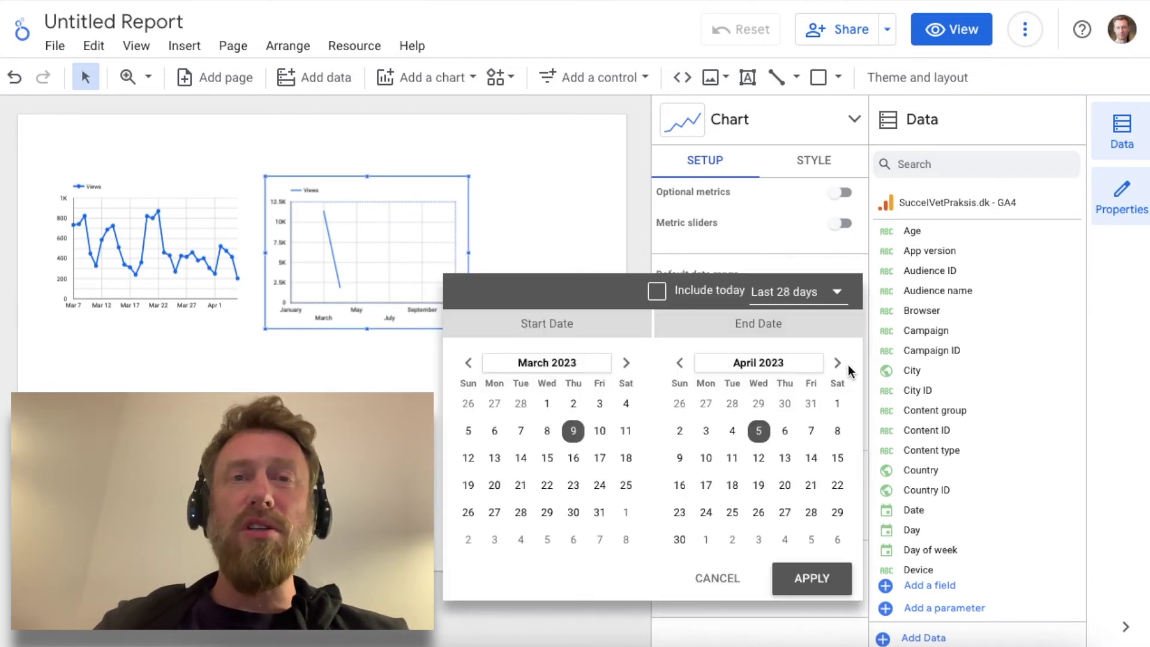
pyautogui.click(838, 292)
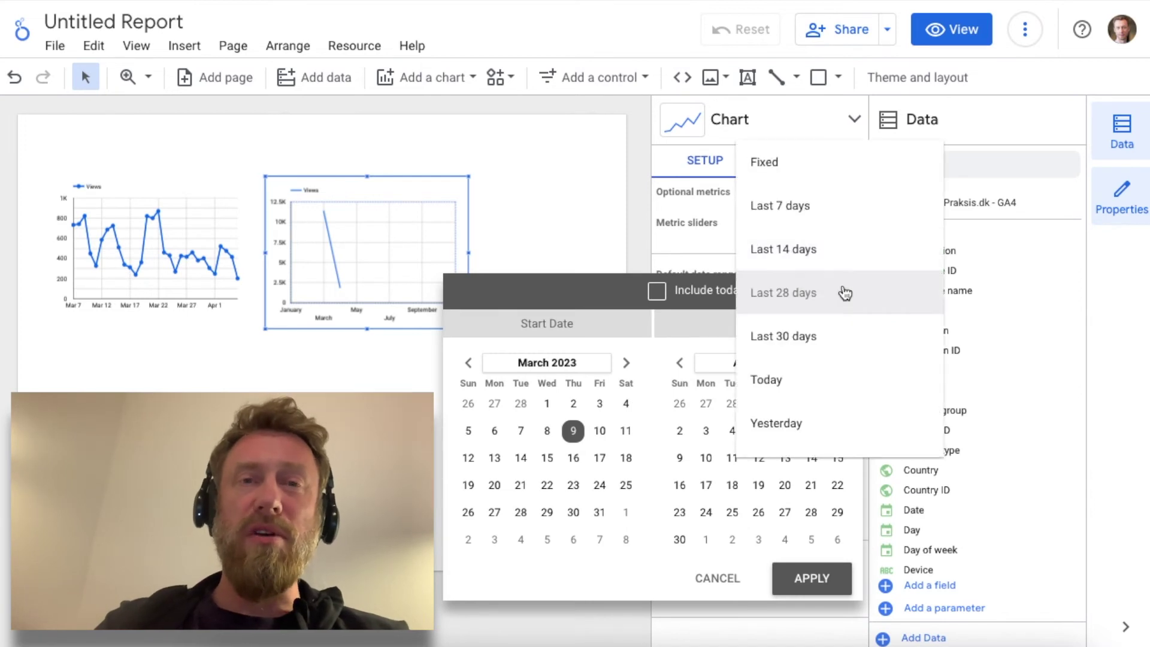
pyautogui.scroll(-1, 765, 386)
pyautogui.scroll(-6, 766, 386)
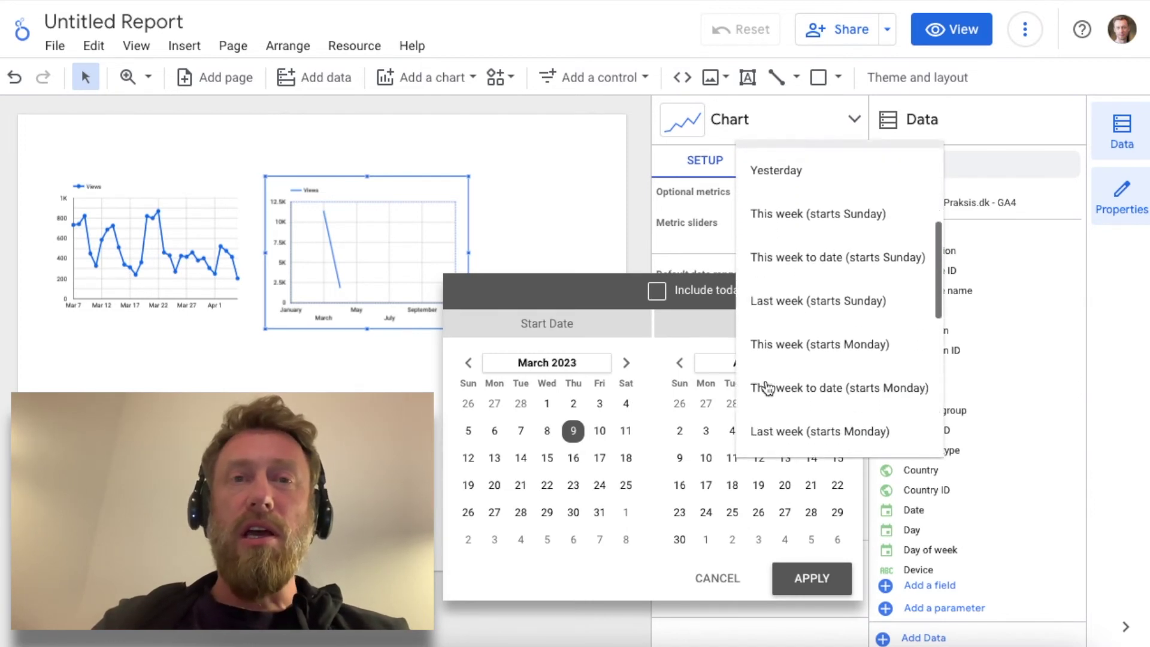
pyautogui.scroll(-4, 767, 386)
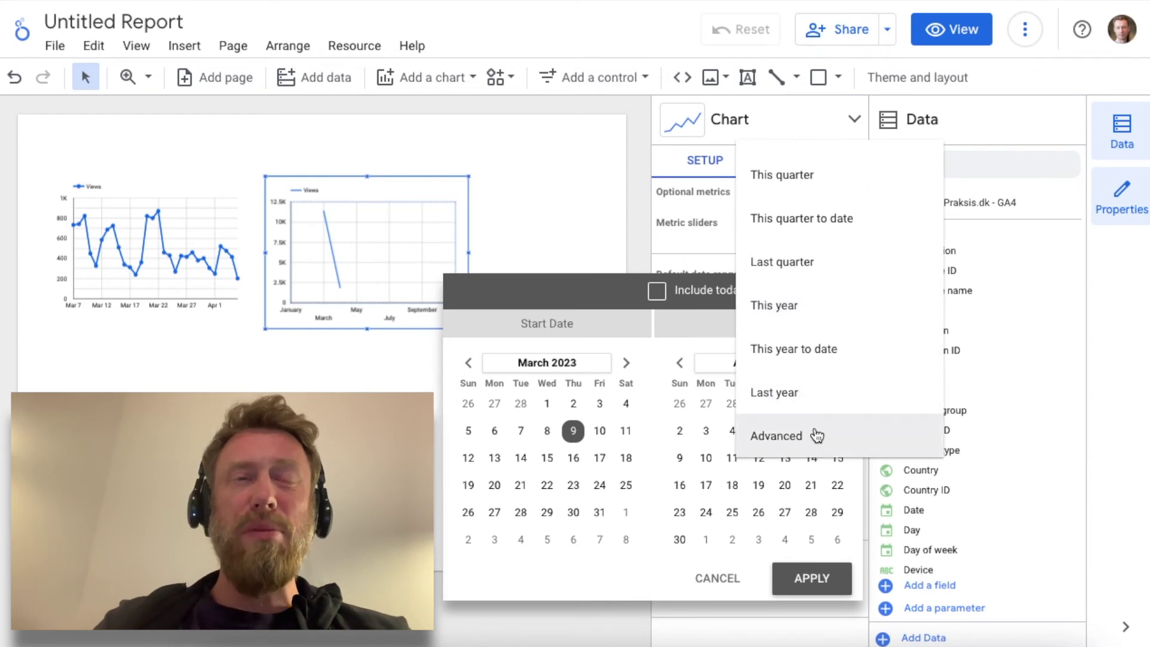
pyautogui.click(816, 436)
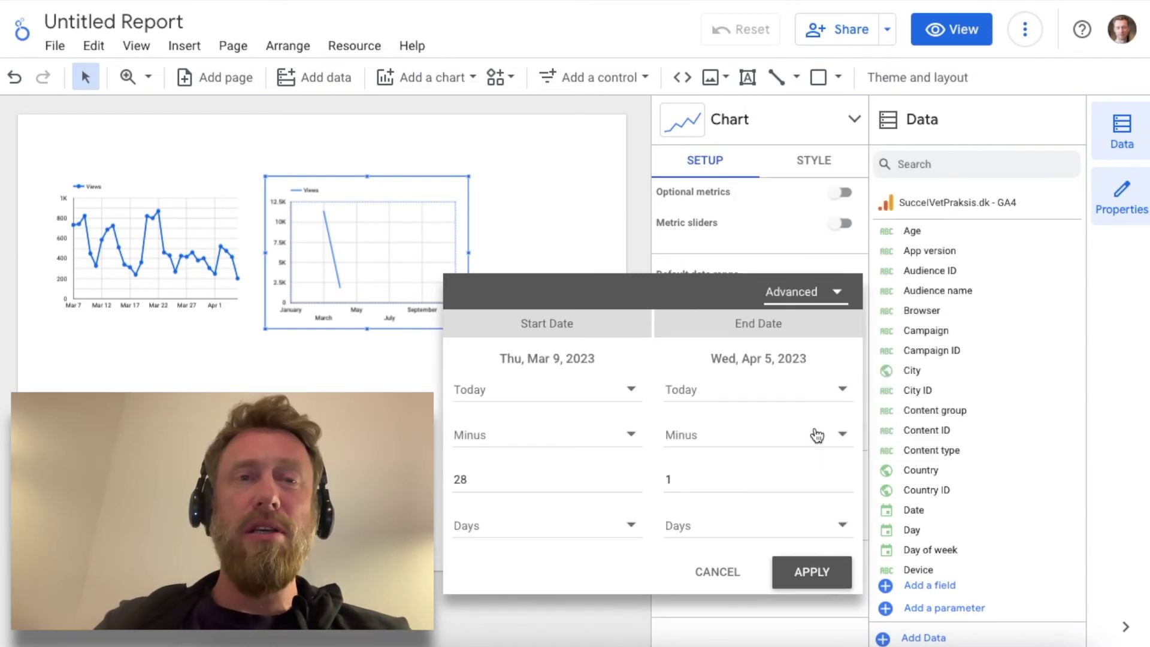
# Set the start date to Today minus 13 Months and apply the range
pyautogui.click(484, 481)
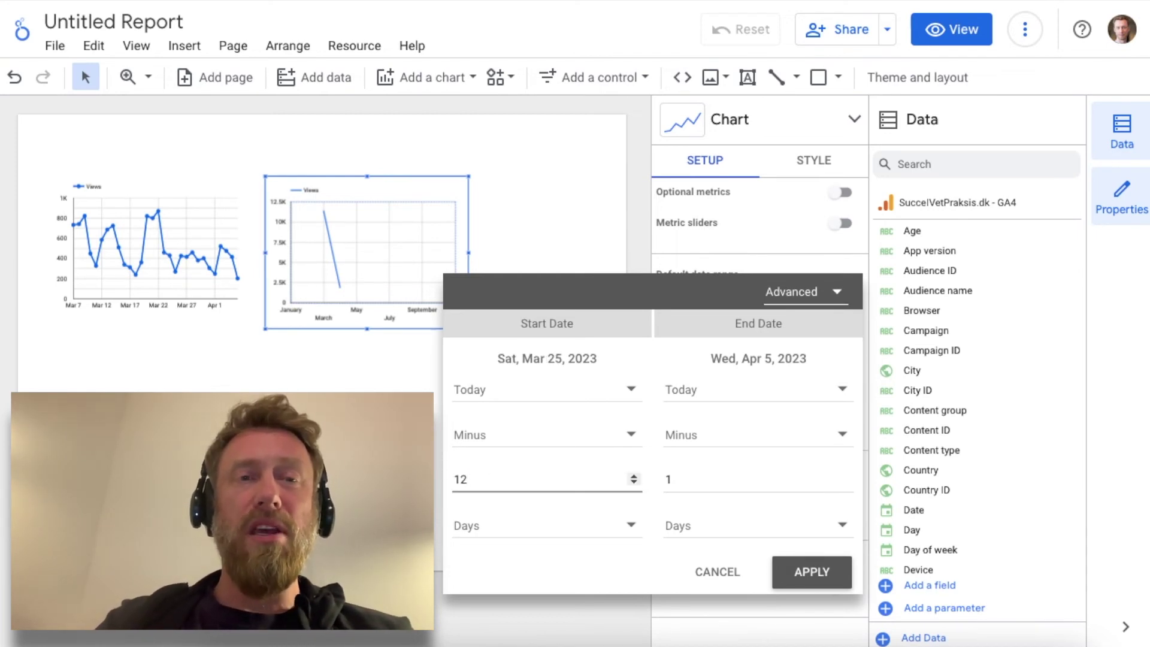
pyautogui.click(476, 527)
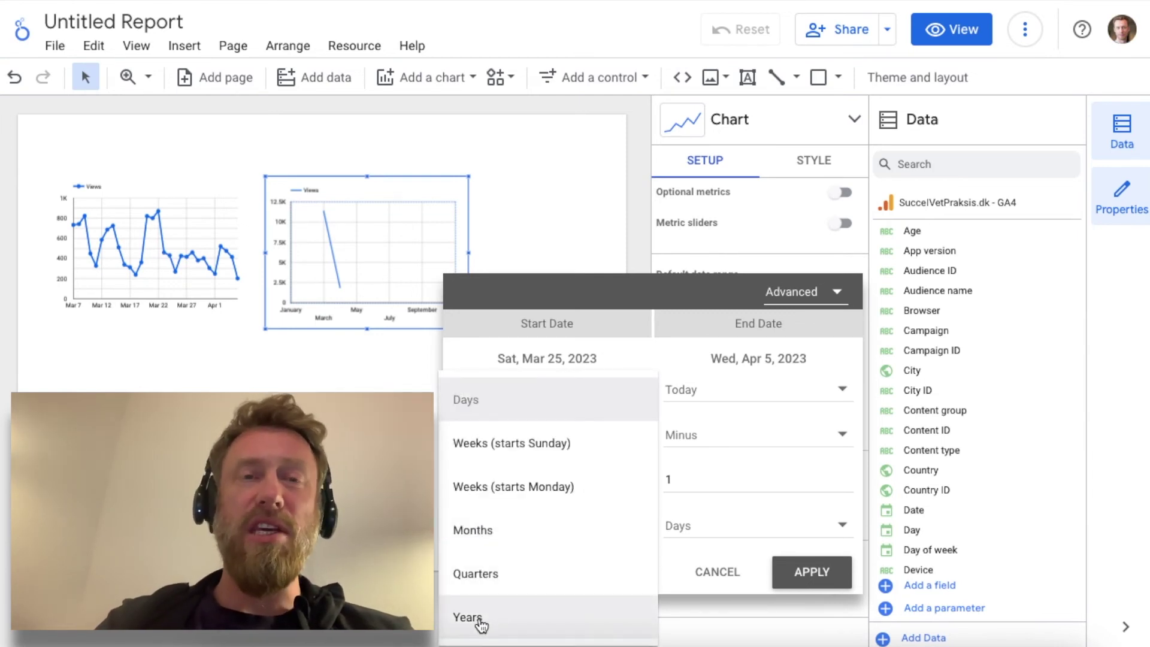
pyautogui.click(479, 616)
pyautogui.click(487, 524)
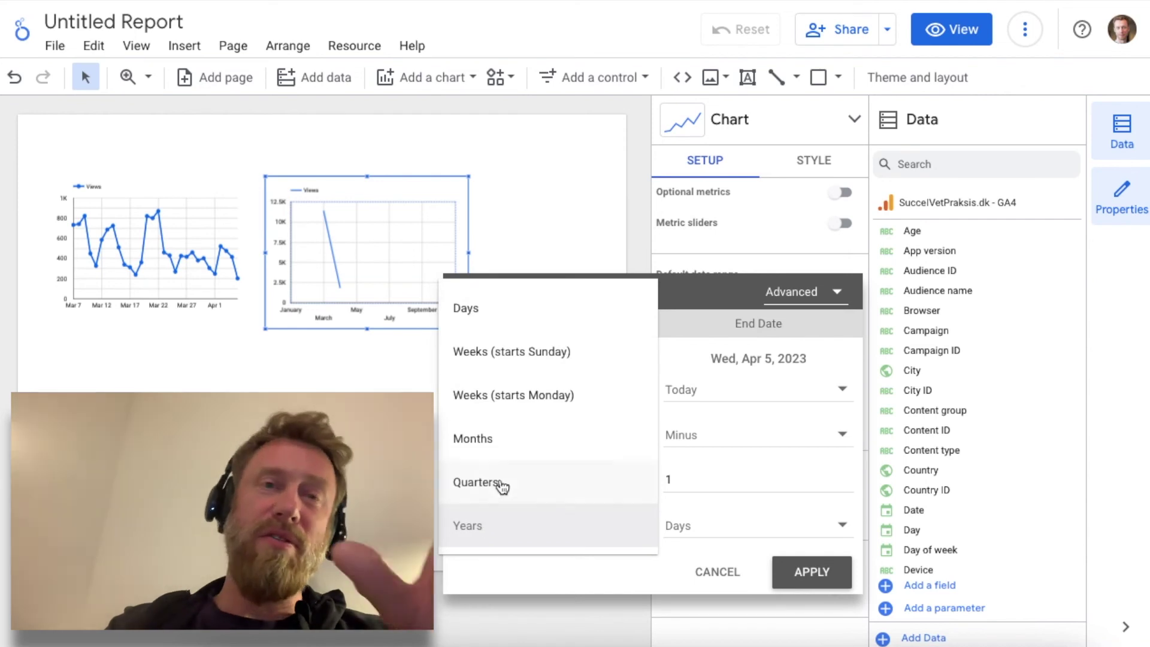
pyautogui.click(488, 438)
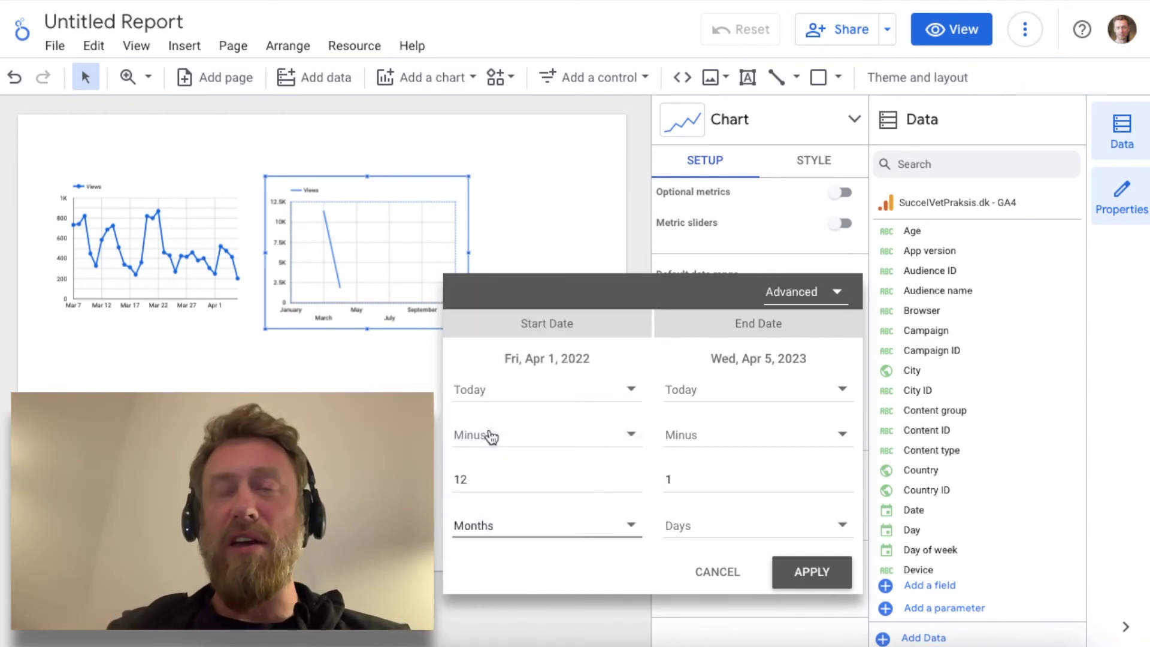
pyautogui.click(482, 479)
pyautogui.press('BackSpace')
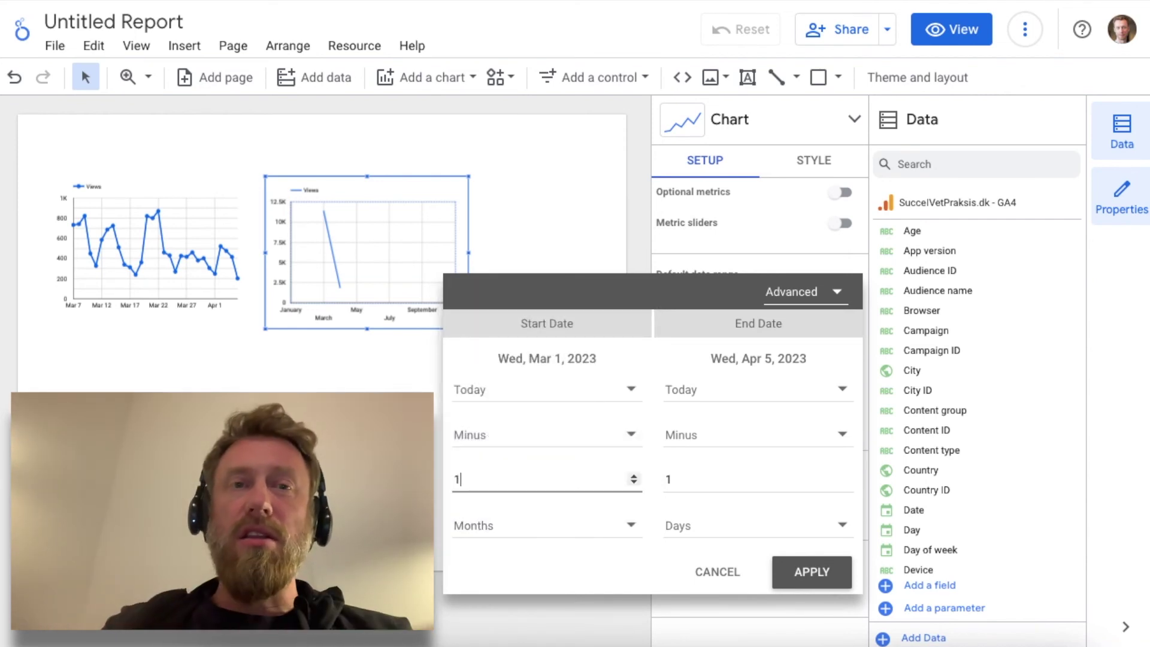
pyautogui.write('3')
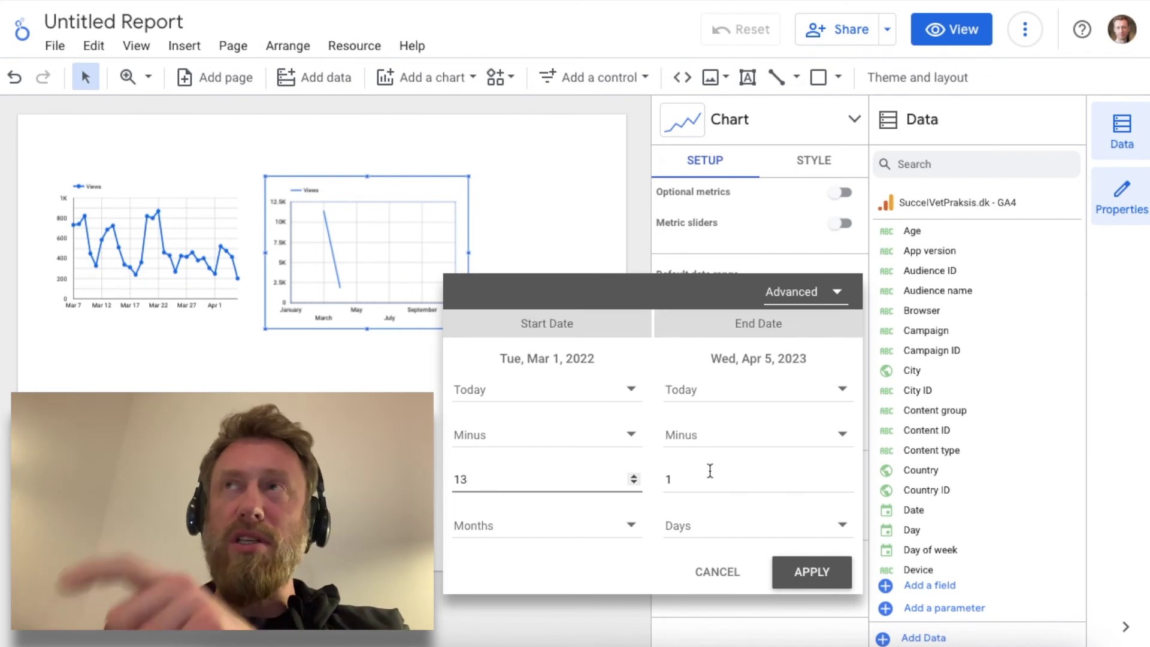
pyautogui.click(812, 572)
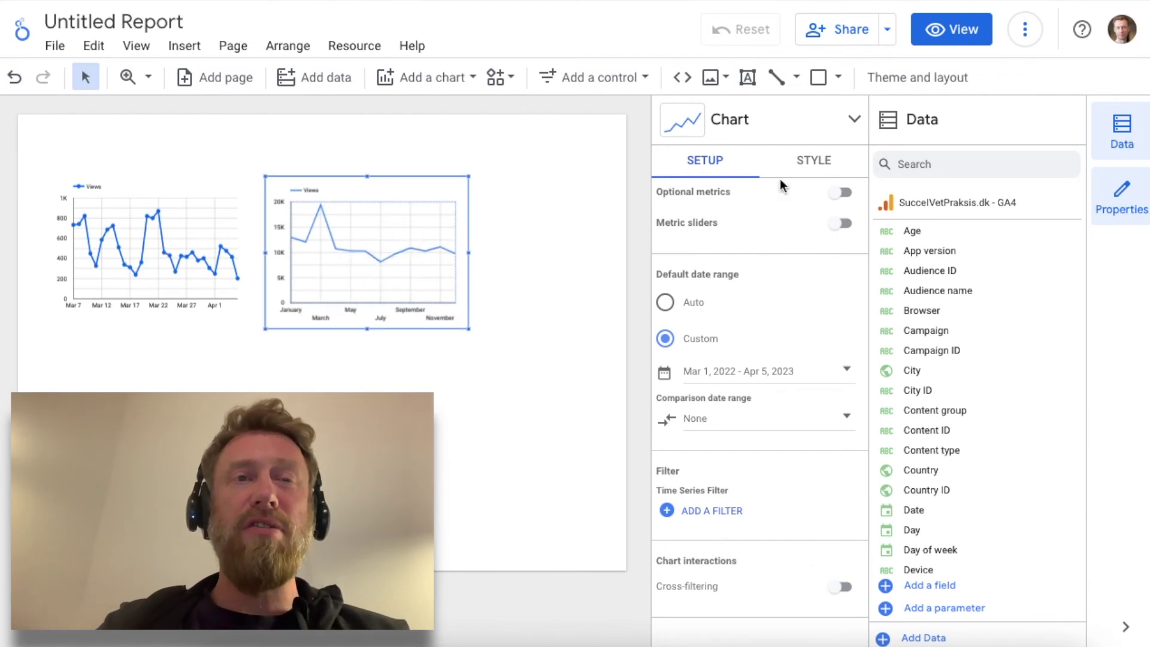
# Give the monthly Views line thickness 3 with data points shown
pyautogui.click(821, 167)
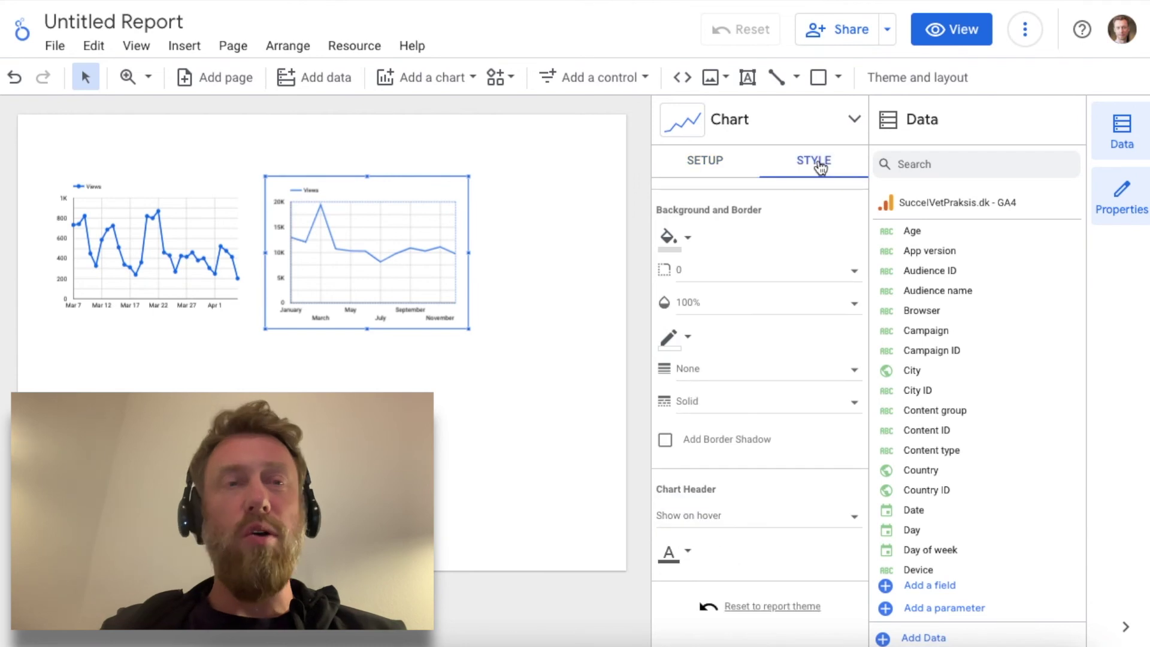
pyautogui.scroll(10, 775, 272)
pyautogui.click(677, 299)
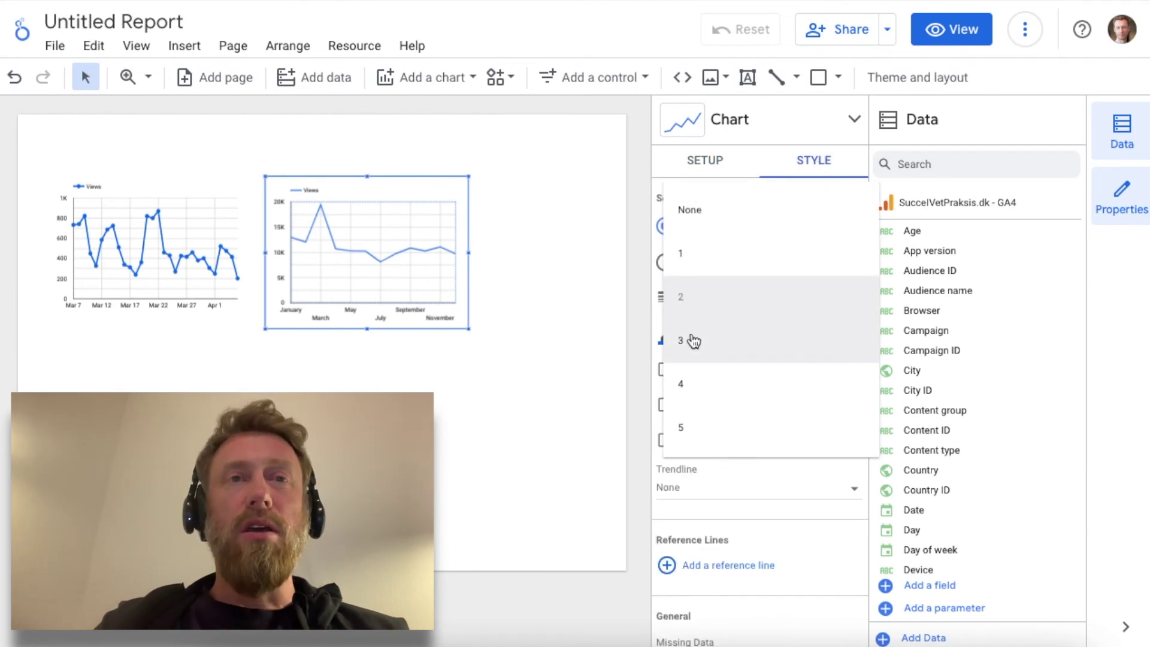
pyautogui.click(688, 339)
pyautogui.click(701, 412)
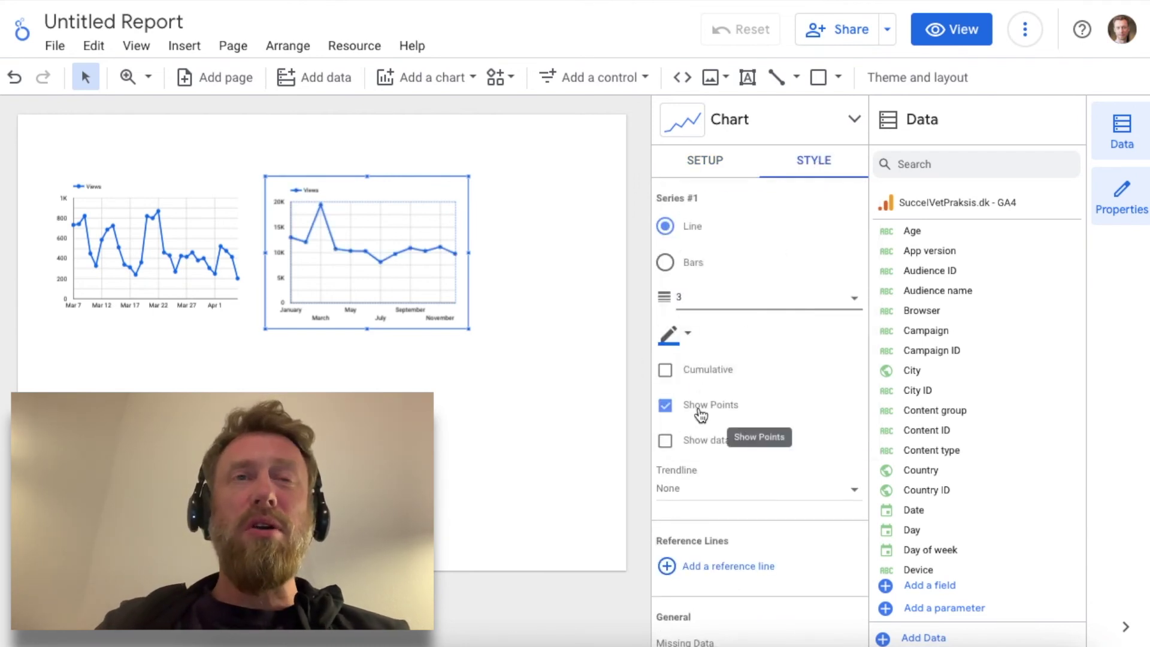
# Place a date range control reading "Select date range" at the report page's top right
pyautogui.click(606, 80)
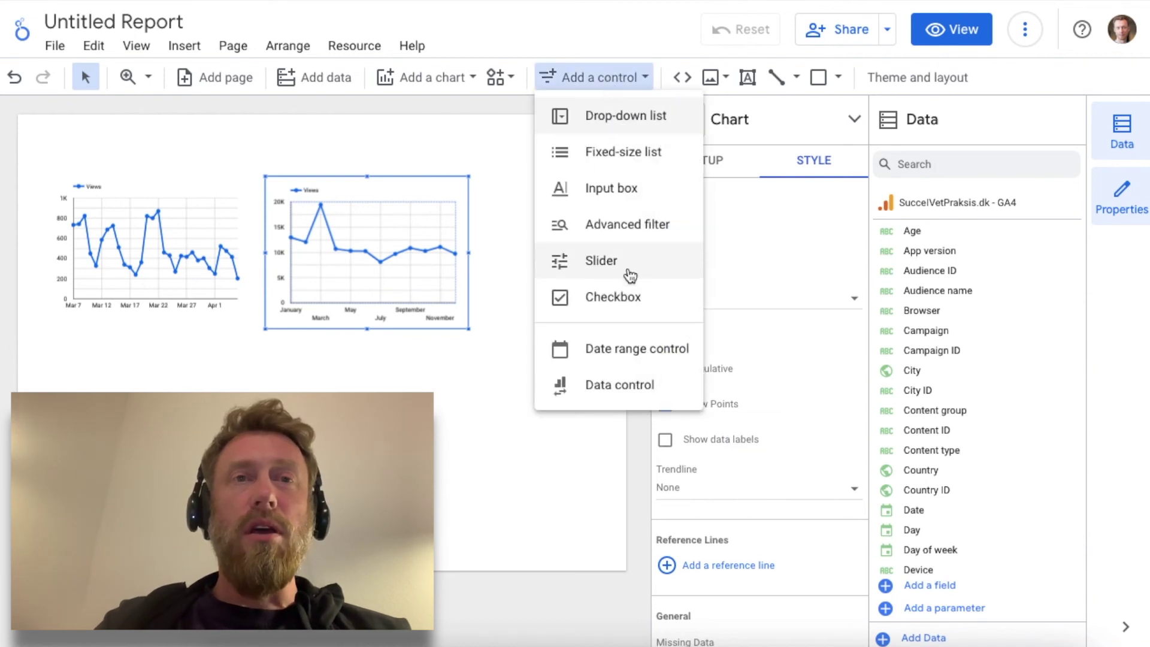
pyautogui.click(631, 357)
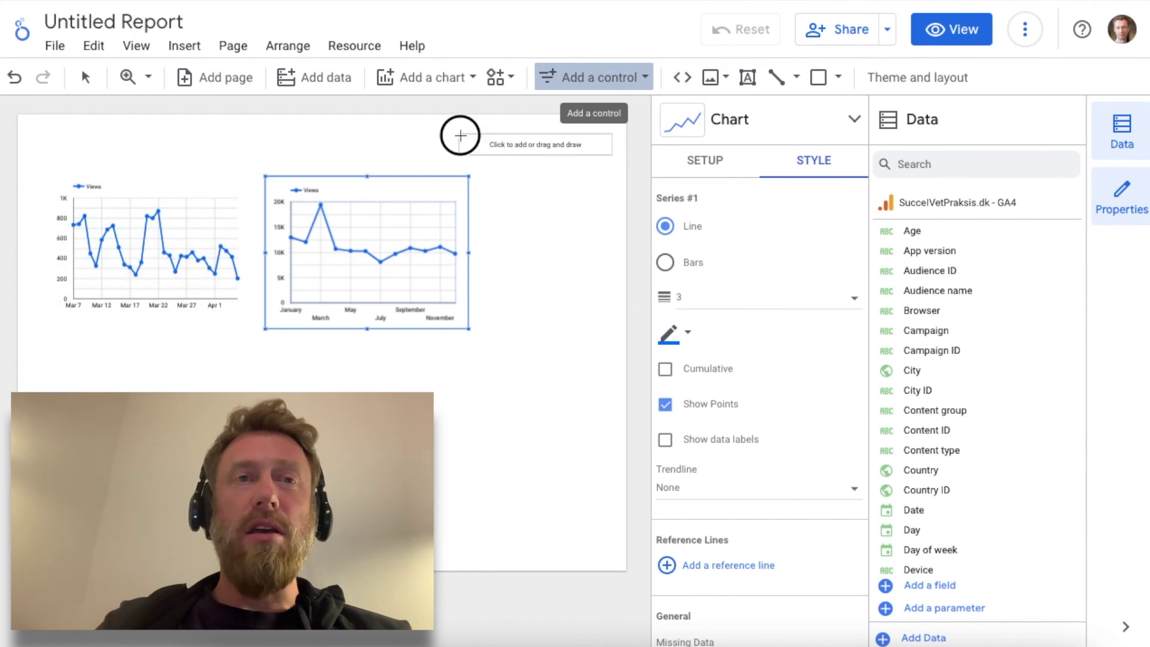
pyautogui.click(460, 136)
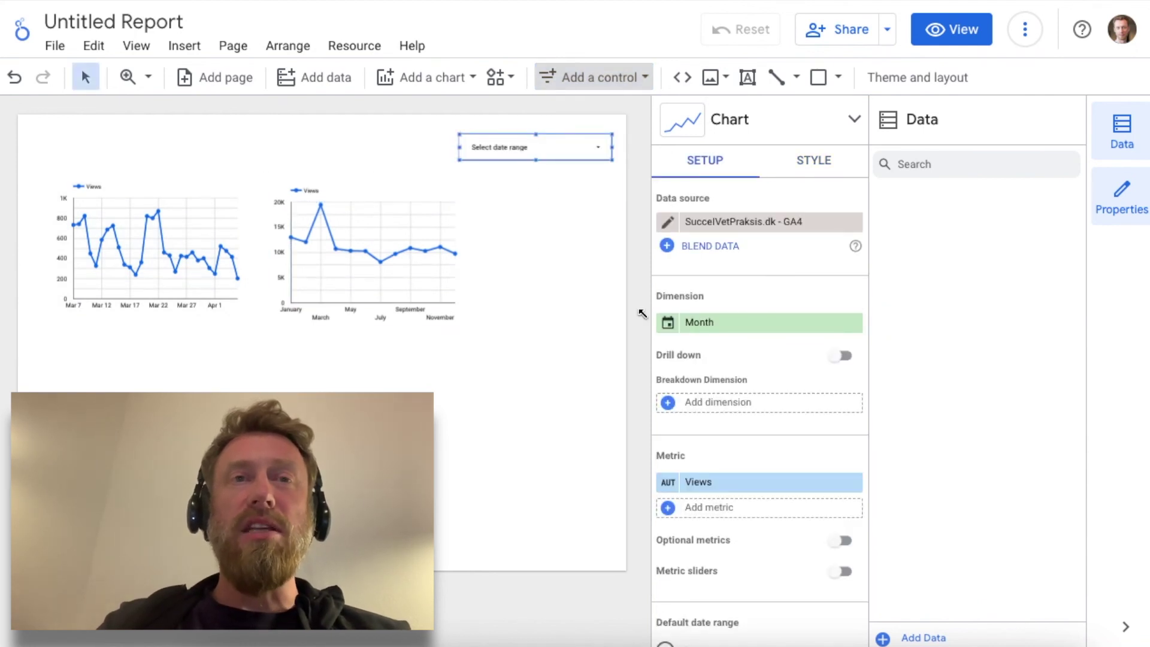